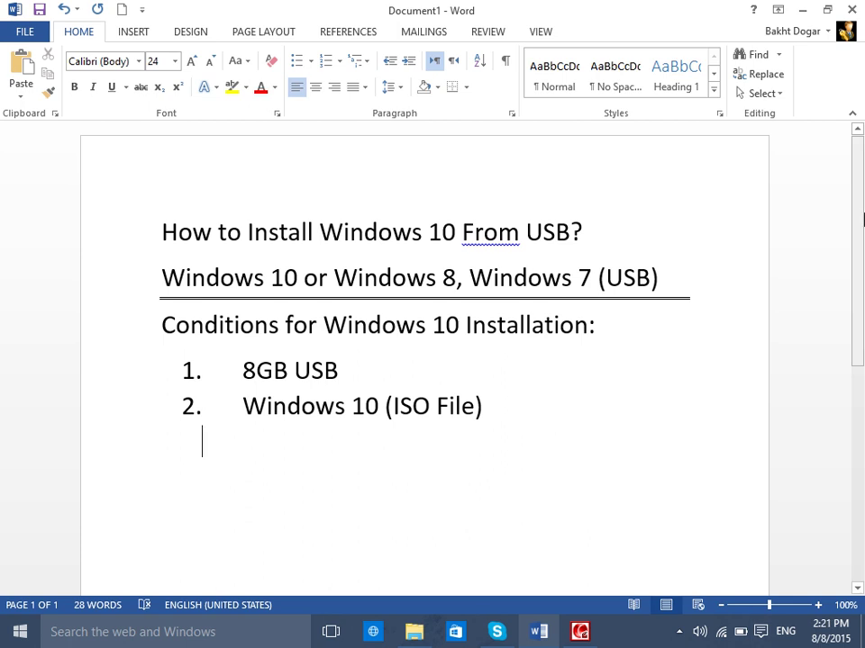
# Add a double horizontal line across the page below the two-item conditions list
pyautogui.write('========')
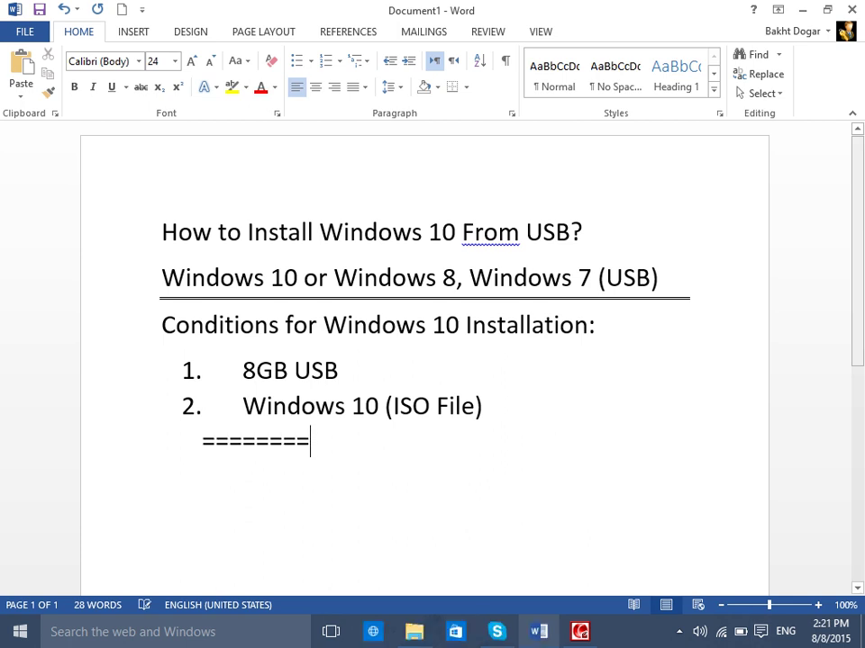
pyautogui.press('Return')
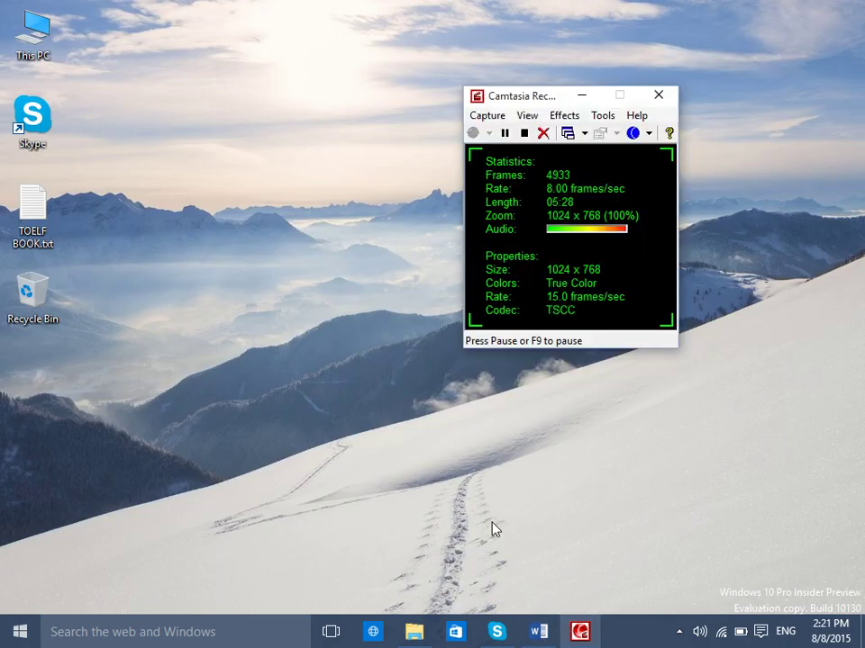
# Switch to File Explorer and quick-format the USB drive (G:) with the NTFS file system
pyautogui.click(581, 96)
pyautogui.doubleClick(30, 30)
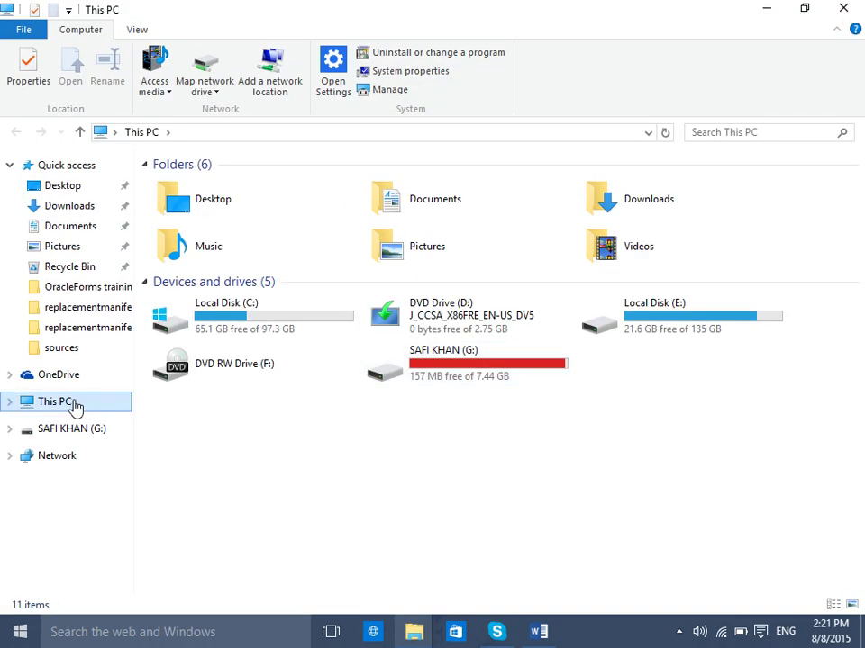
pyautogui.click(456, 366)
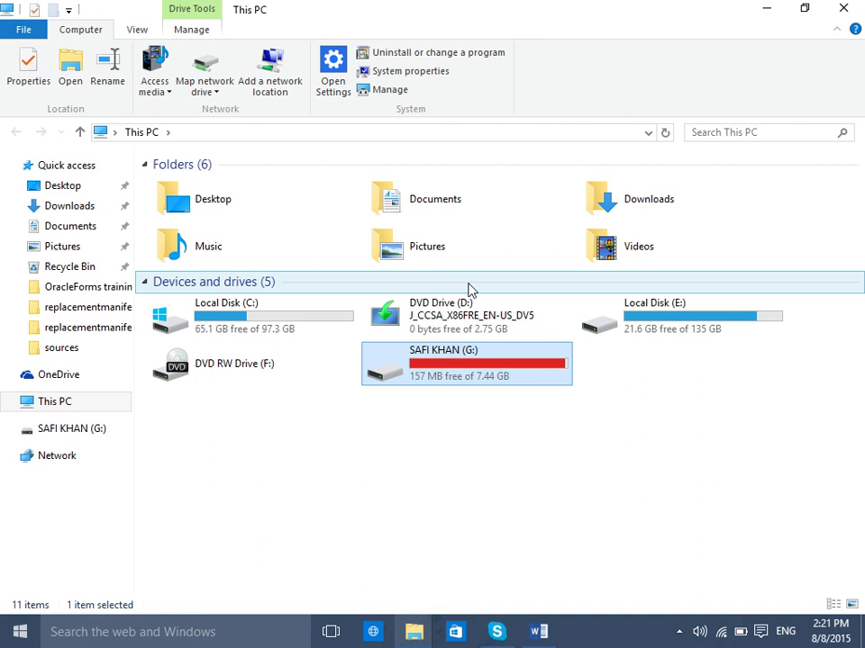
pyautogui.rightClick(448, 369)
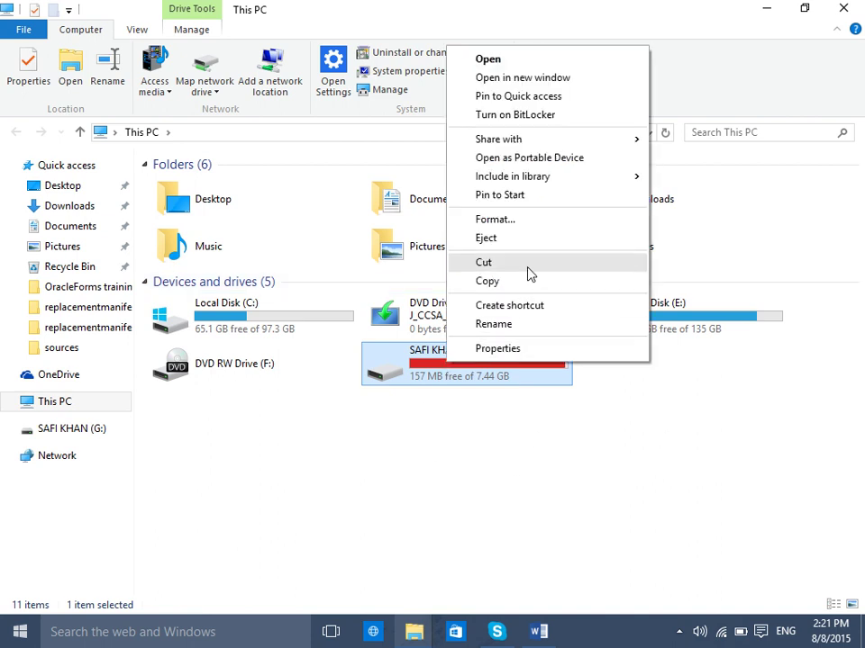
pyautogui.click(532, 220)
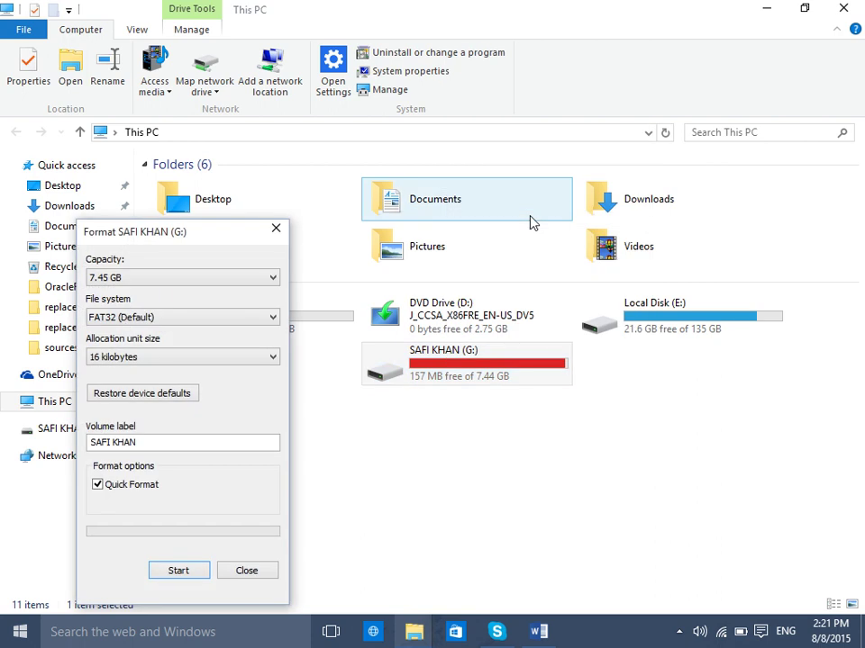
pyautogui.moveTo(209, 240); pyautogui.dragTo(466, 97)
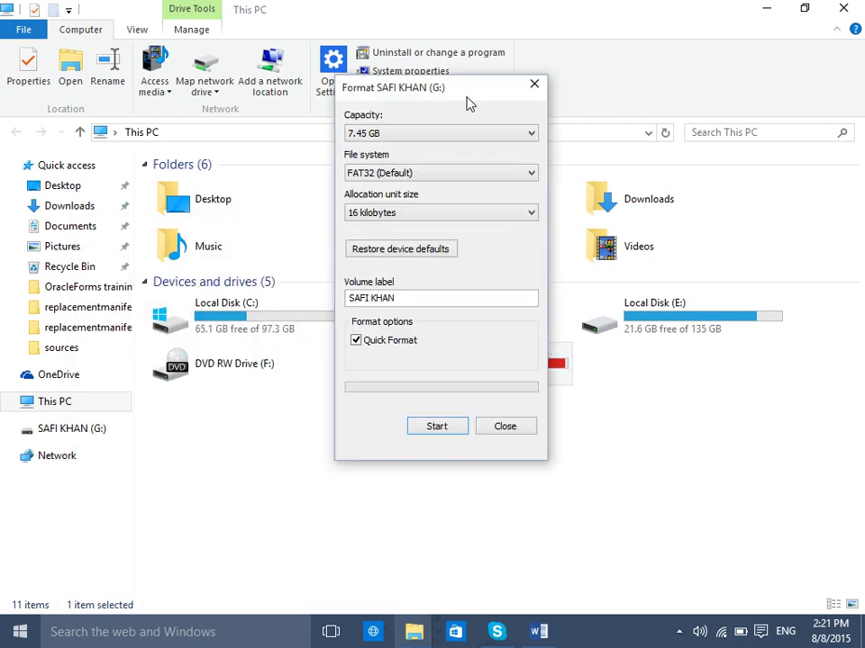
pyautogui.click(453, 175)
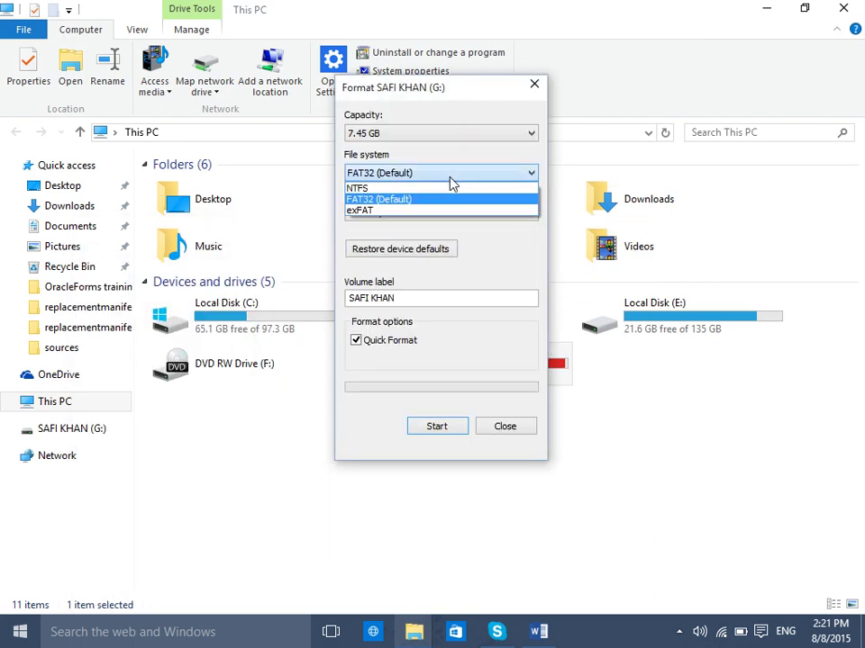
pyautogui.click(380, 187)
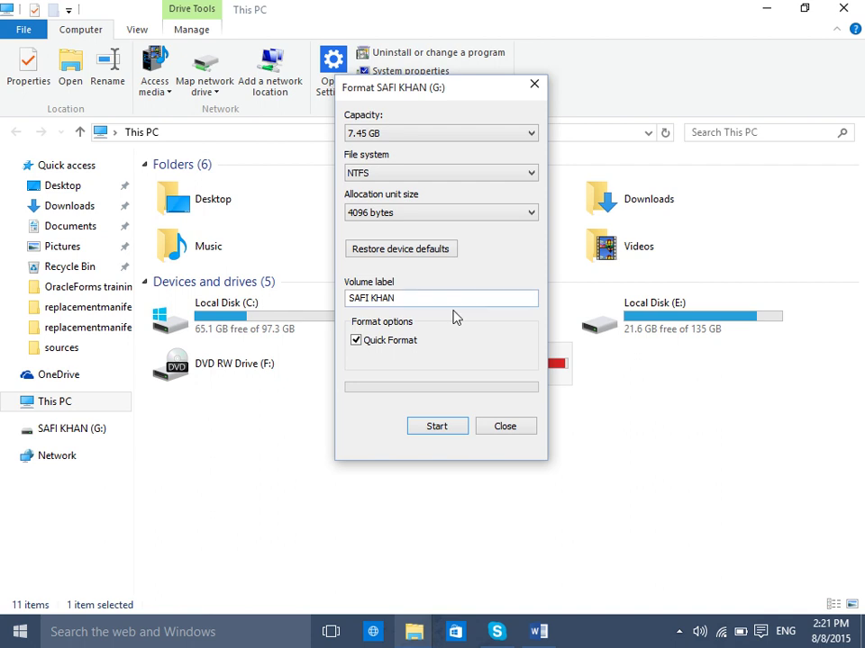
pyautogui.click(457, 428)
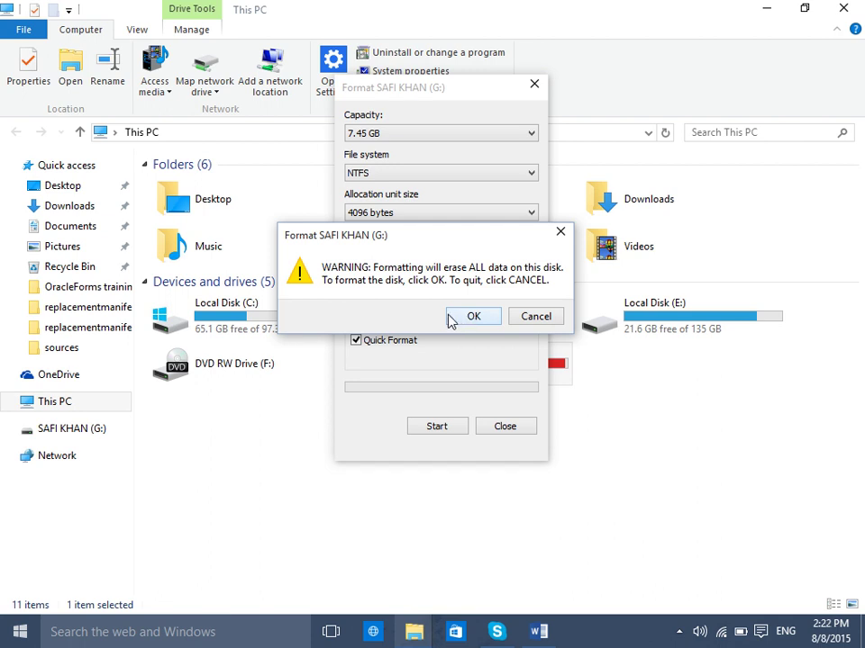
pyautogui.click(483, 321)
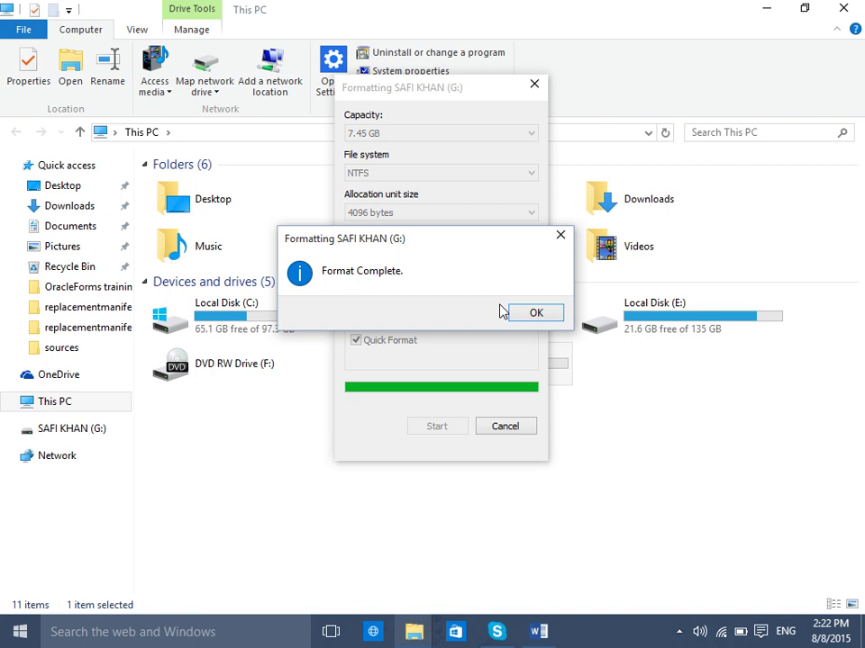
pyautogui.click(541, 315)
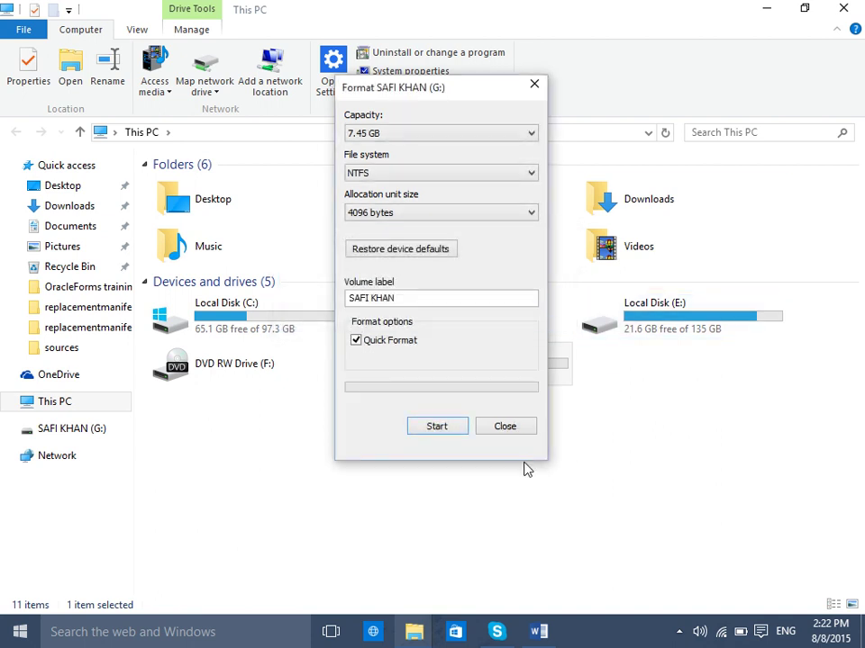
pyautogui.click(516, 430)
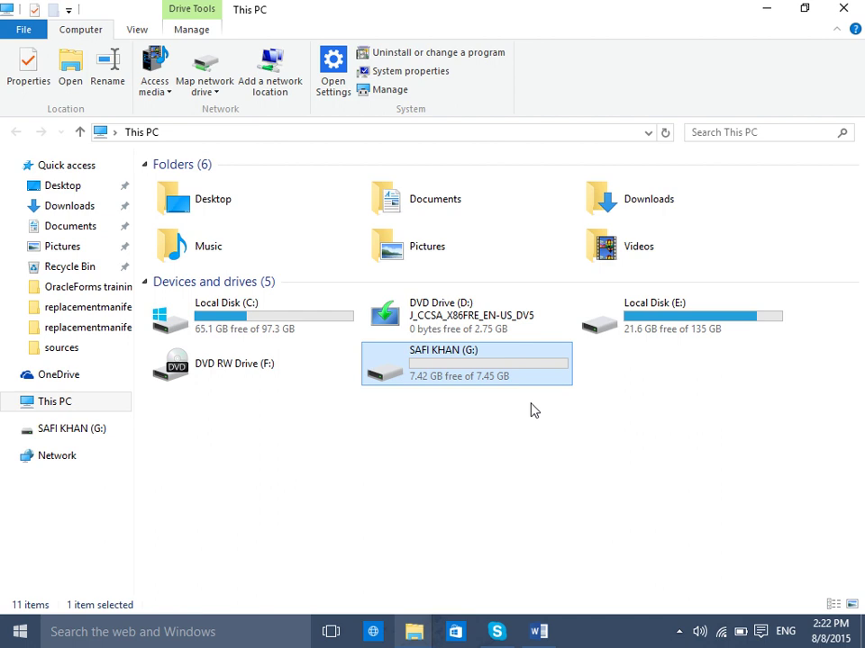
# Eject the mounted DVD Drive (D:) from This PC
pyautogui.click(487, 322)
pyautogui.rightClick(485, 316)
pyautogui.click(565, 432)
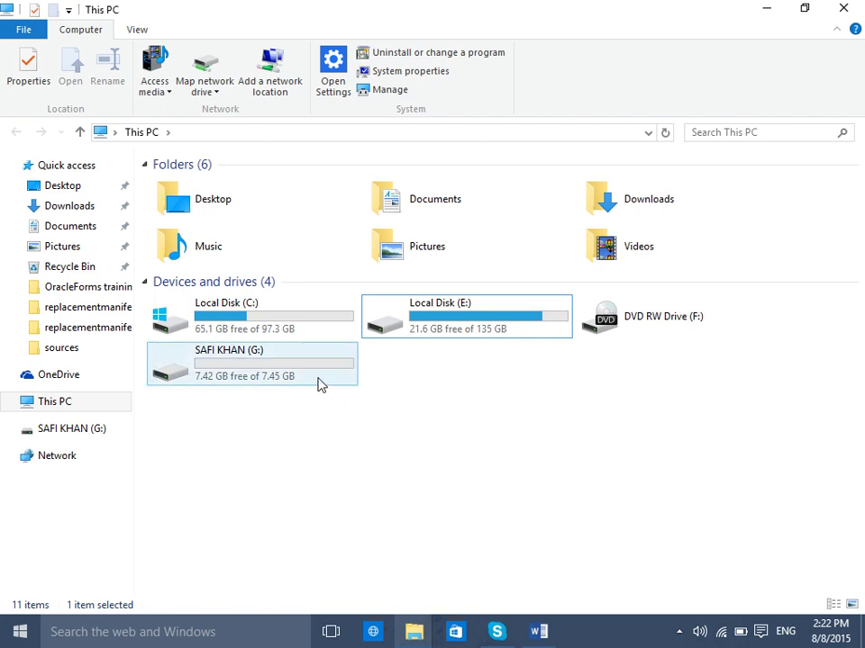
# Switch to Word, append "(YES)→Format→NTFS→Start" to the "8GB USB" item, and add an empty numbered item after "Windows 10 (ISO File)"
pyautogui.click(537, 634)
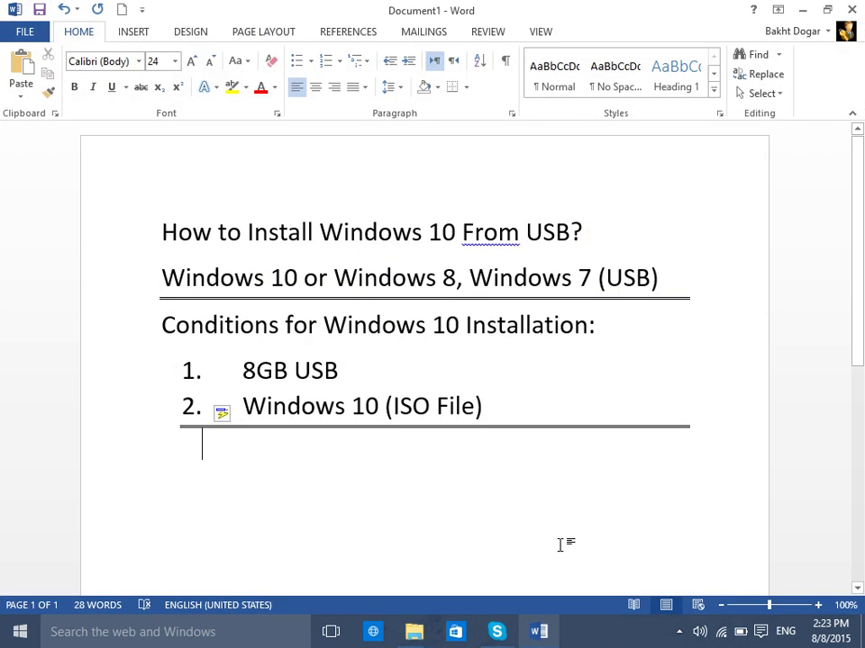
pyautogui.moveTo(367, 382); pyautogui.dragTo(267, 369)
pyautogui.click(384, 381)
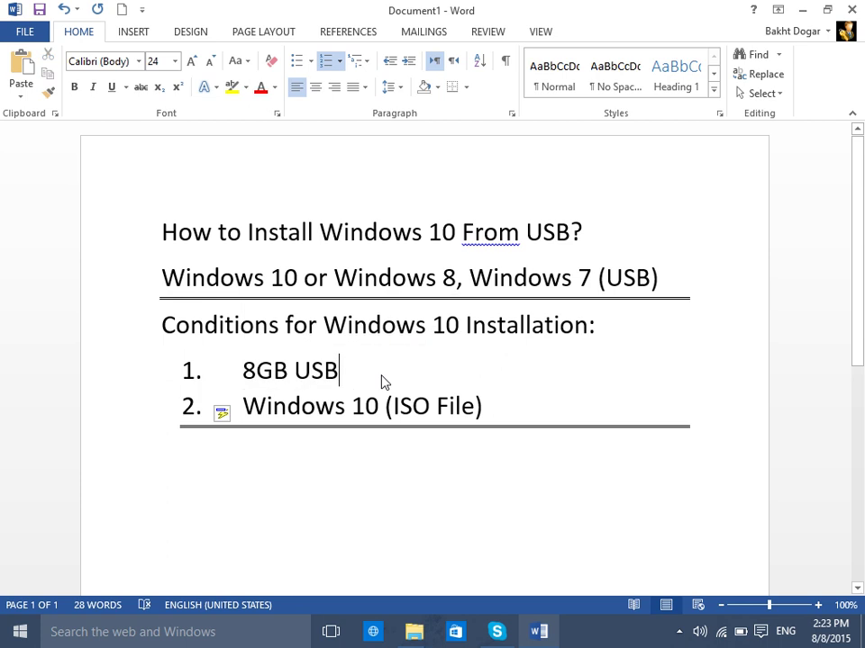
pyautogui.write('*')
pyautogui.press('BackSpace')
pyautogui.write(')')
pyautogui.press('BackSpace')
pyautogui.write('(YES)--')
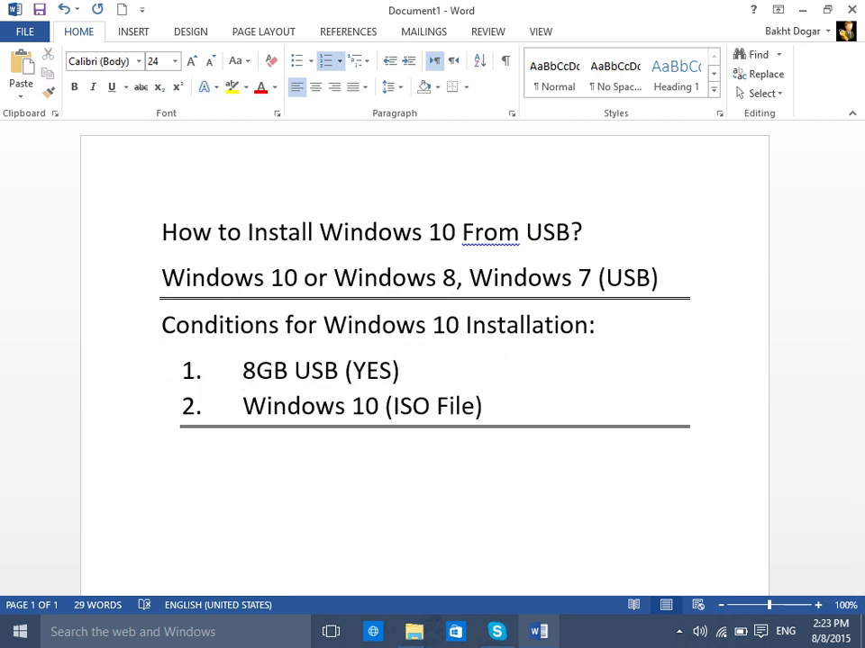
pyautogui.write('>Format-')
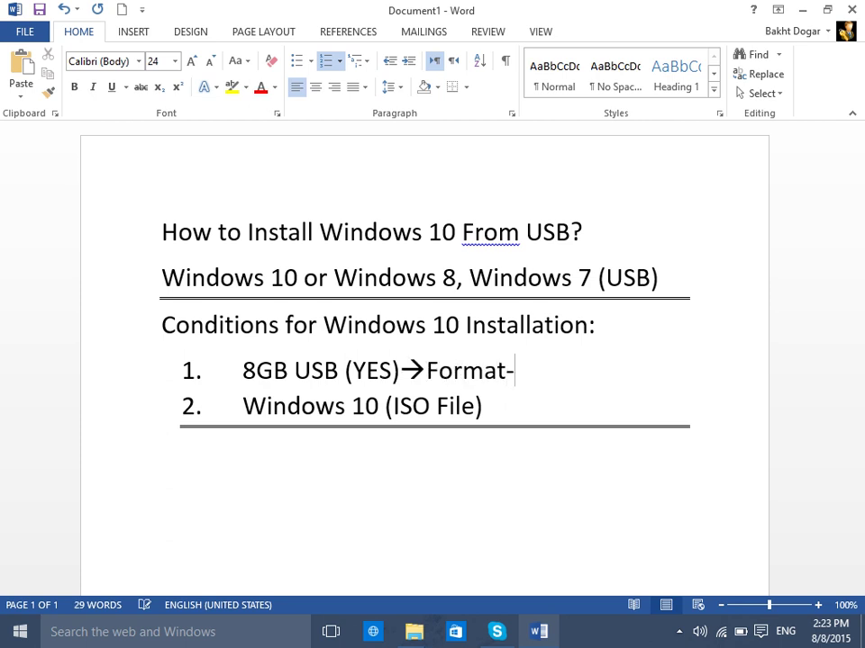
pyautogui.write('->NTFS')
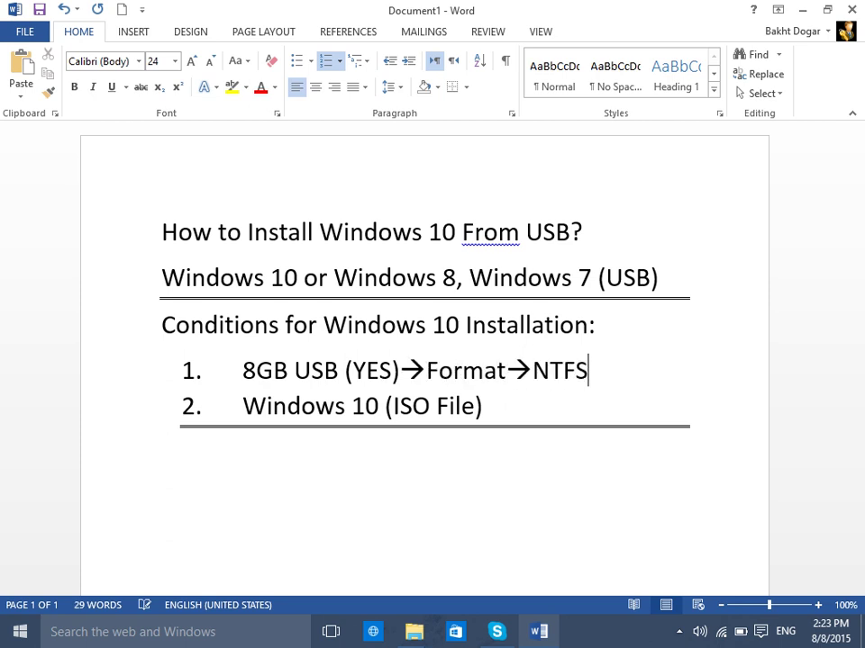
pyautogui.write('-->Start')
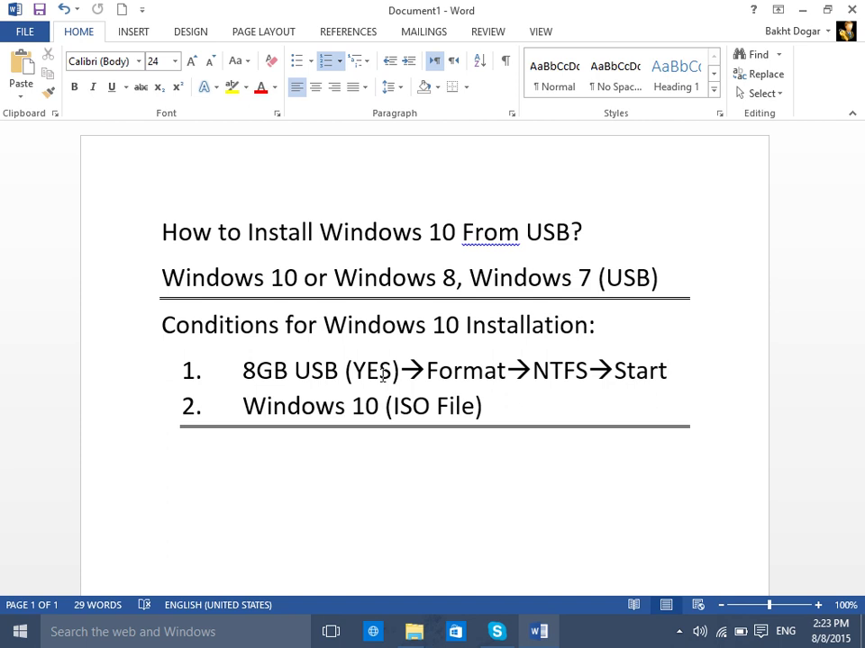
pyautogui.press('Down')
pyautogui.press('Return')
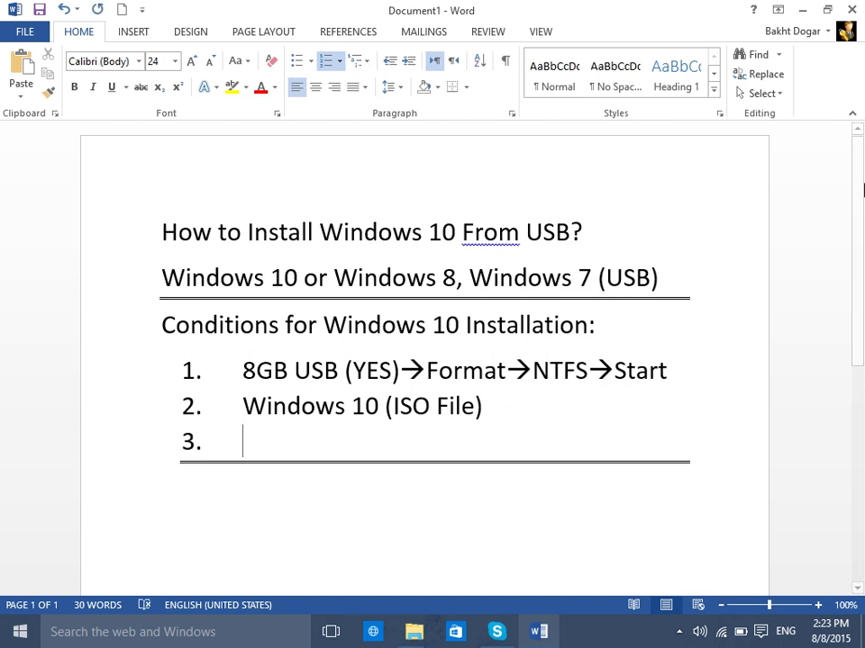
# Switch to File Explorer and open the bakhtdata folder inside Documents
pyautogui.press('super+d')
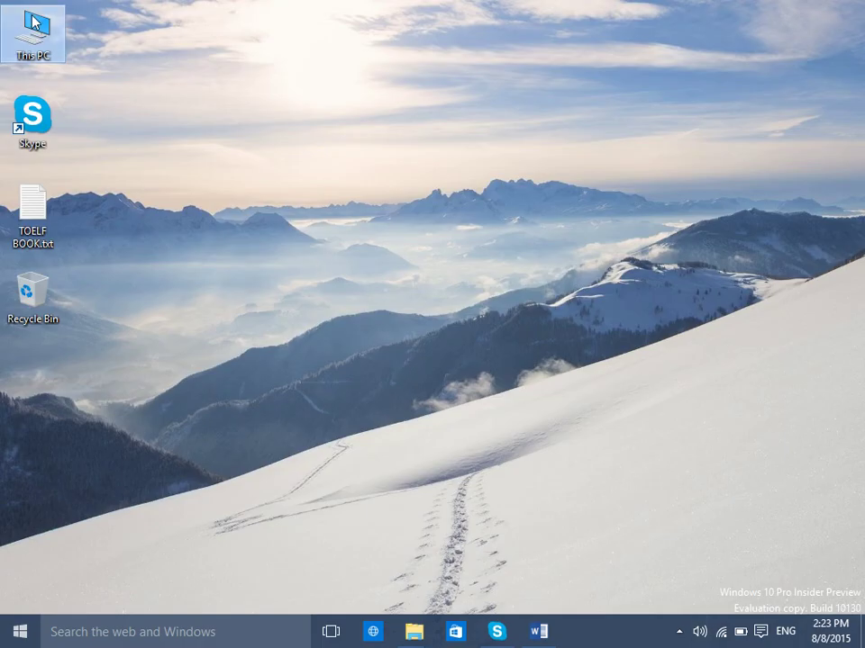
pyautogui.doubleClick(34, 24)
pyautogui.doubleClick(253, 16)
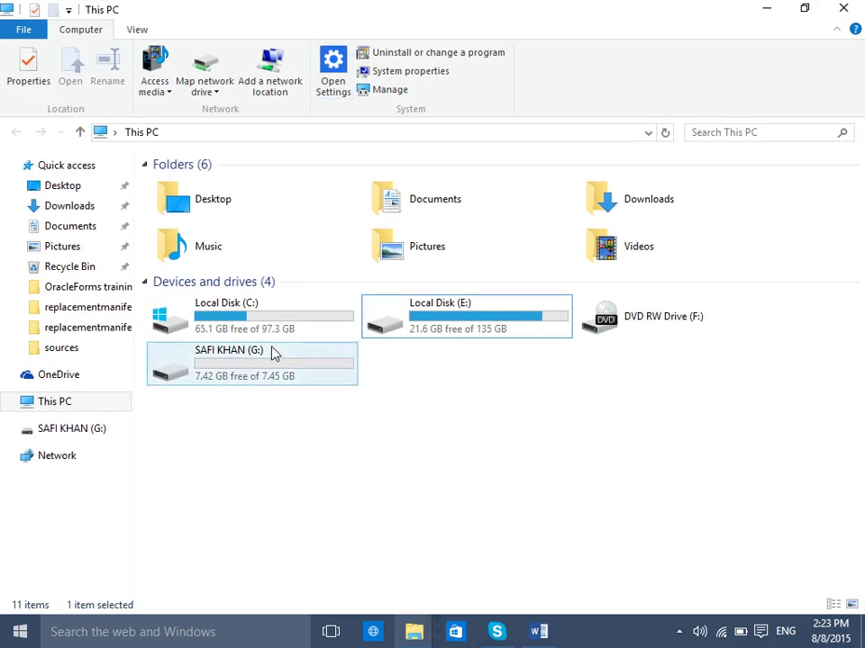
pyautogui.click(74, 228)
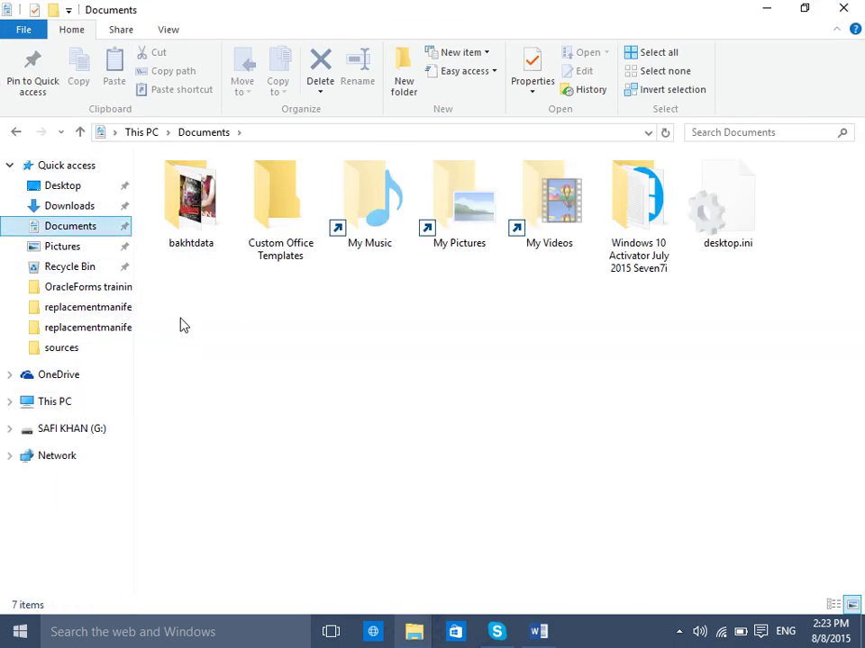
pyautogui.doubleClick(190, 202)
pyautogui.scroll(-1, 545, 432)
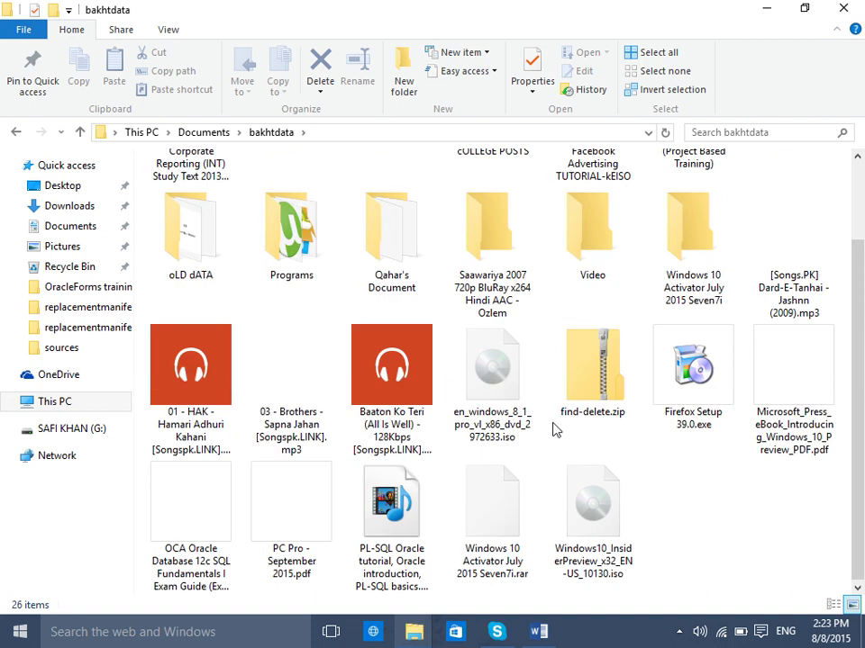
# Mount Windows10_InsiderPreview_x32_EN-US_10130.iso by opening it with Windows Explorer
pyautogui.click(626, 513)
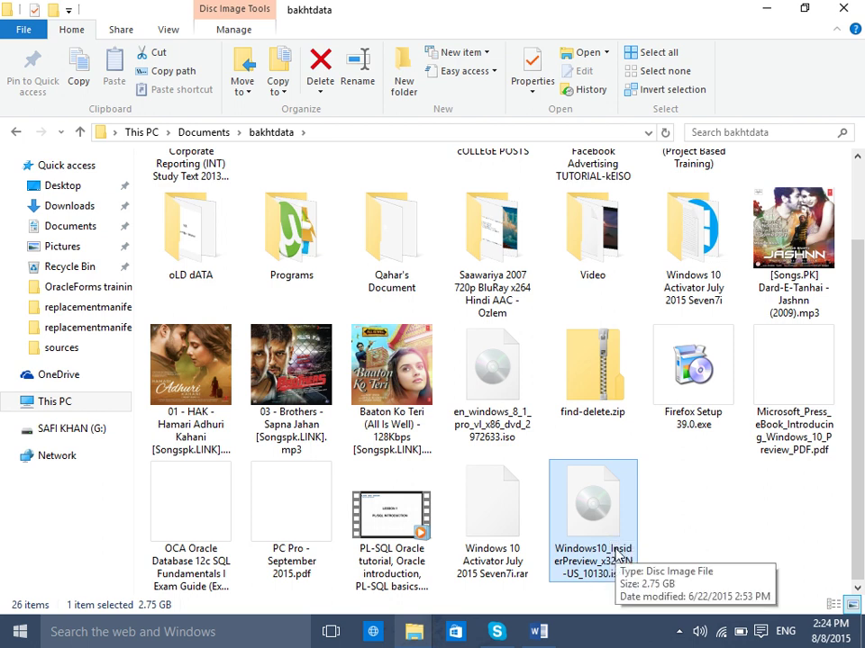
pyautogui.rightClick(605, 508)
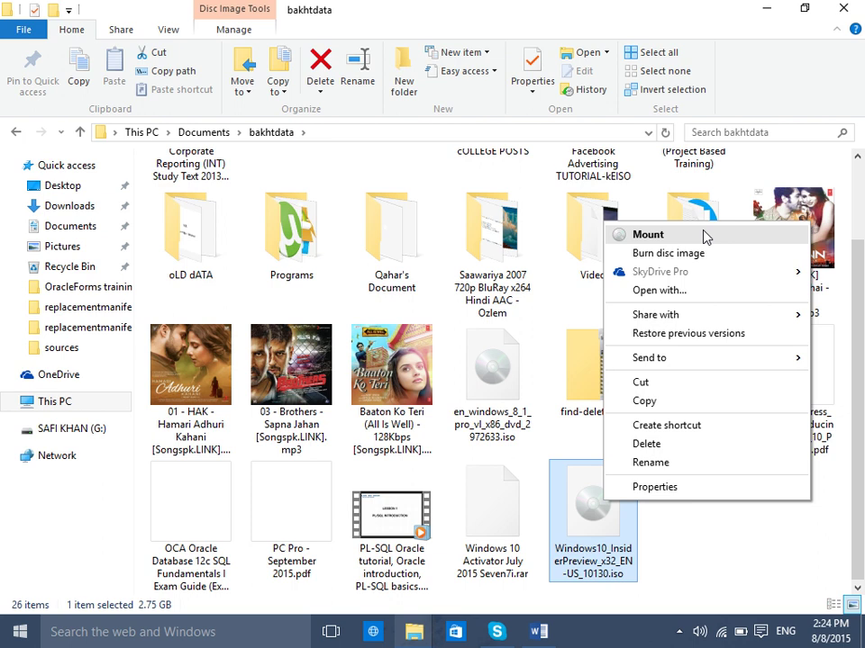
pyautogui.click(668, 292)
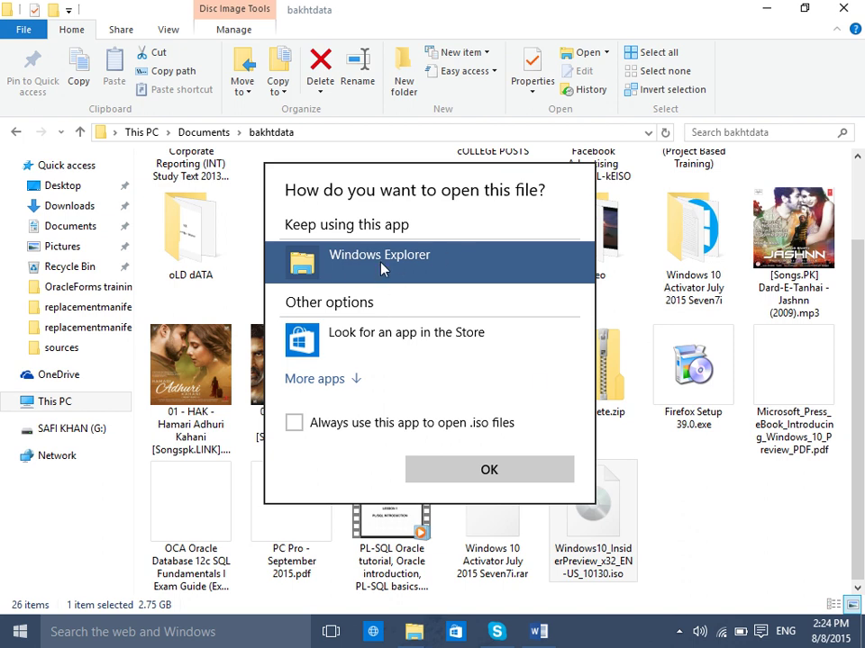
pyautogui.click(489, 470)
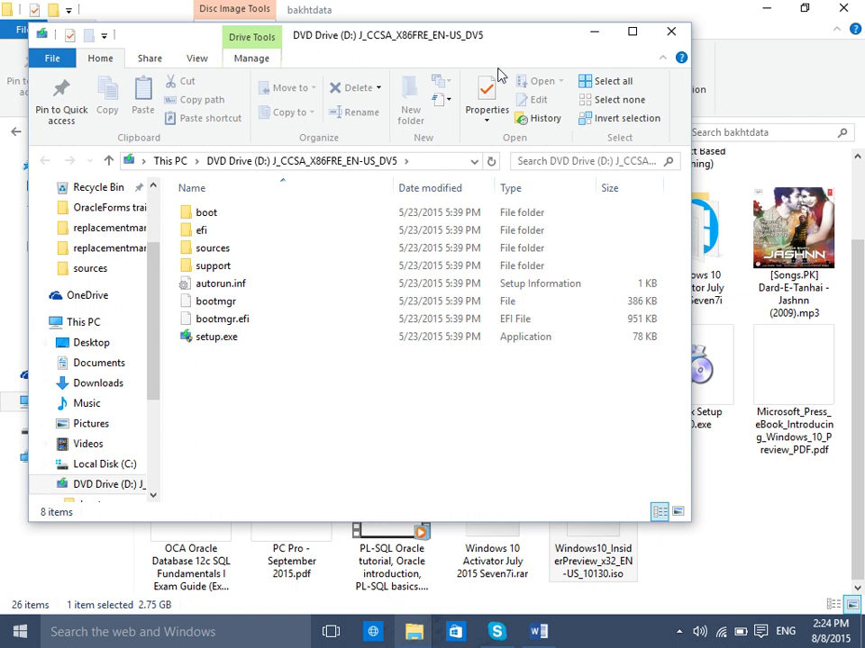
pyautogui.moveTo(474, 49); pyautogui.dragTo(333, 42)
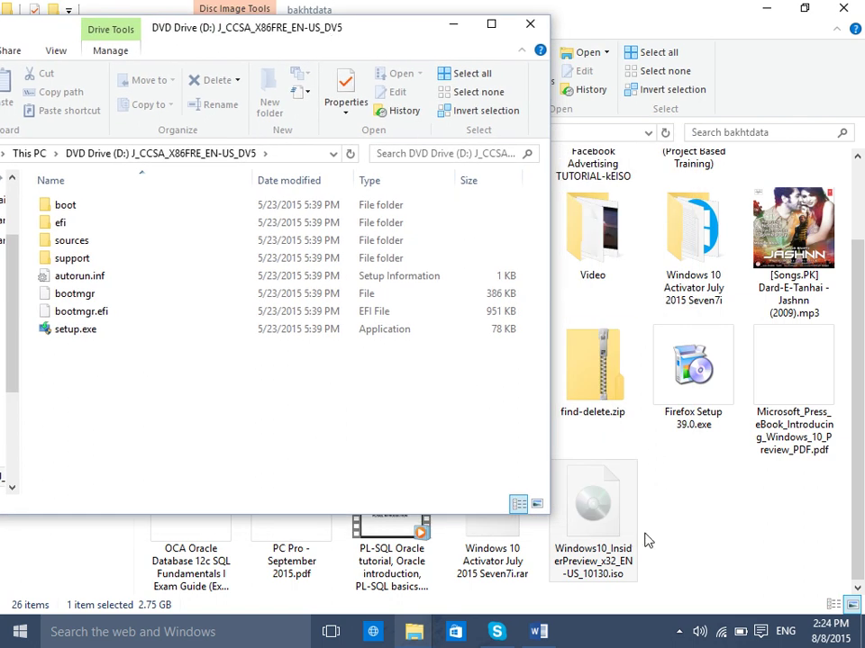
pyautogui.click(608, 508)
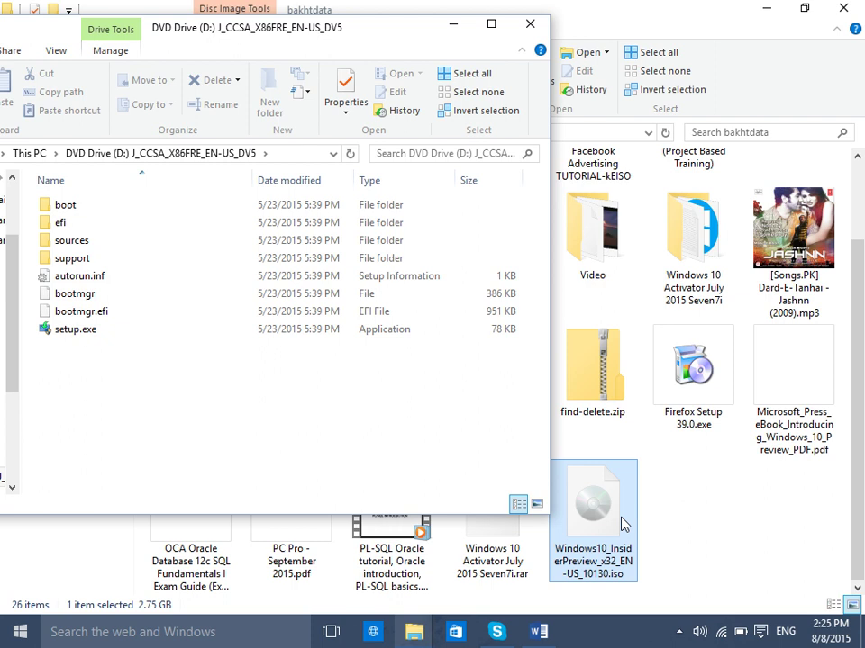
pyautogui.moveTo(235, 409); pyautogui.dragTo(58, 192)
pyautogui.moveTo(216, 27); pyautogui.dragTo(511, 40)
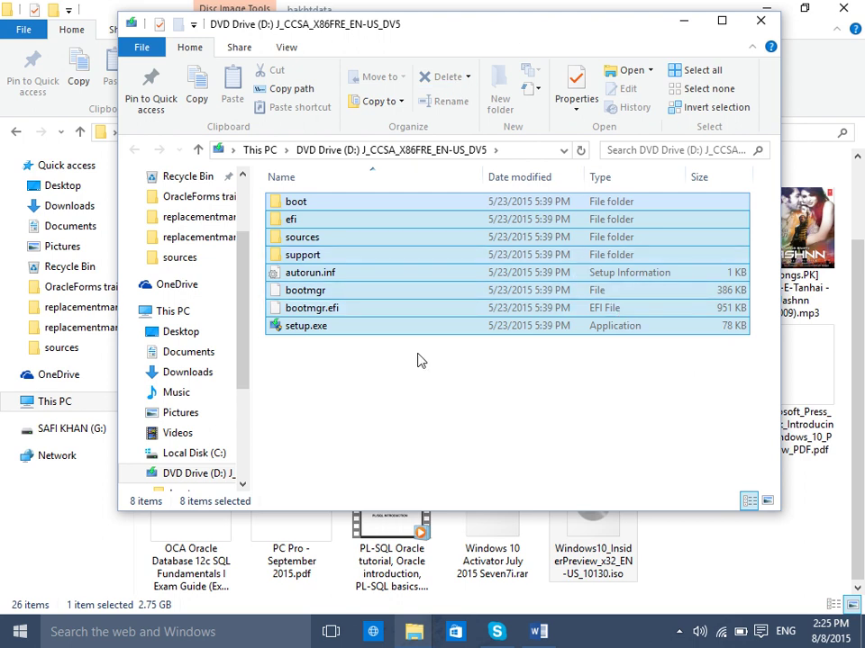
pyautogui.rightClick(391, 230)
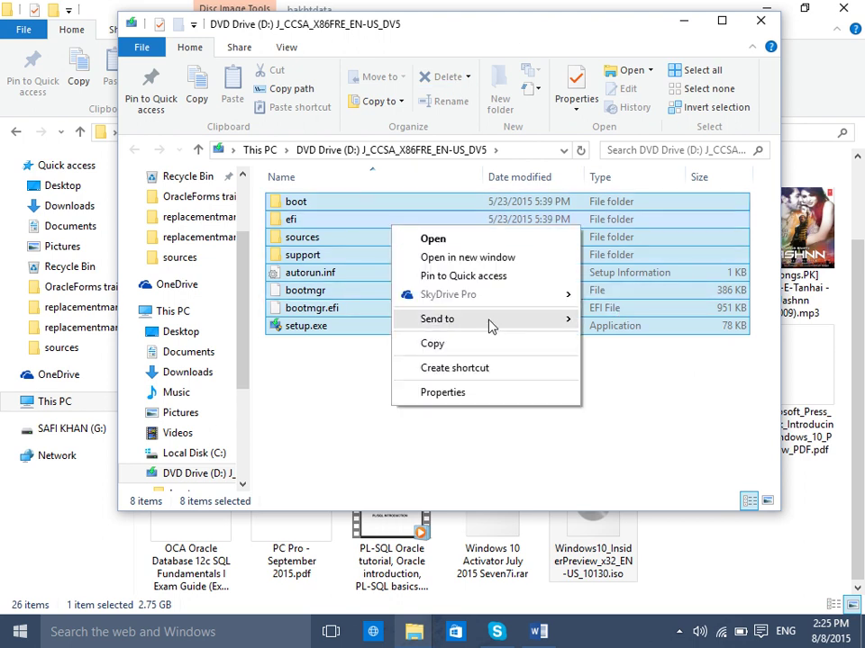
pyautogui.moveTo(505, 324)
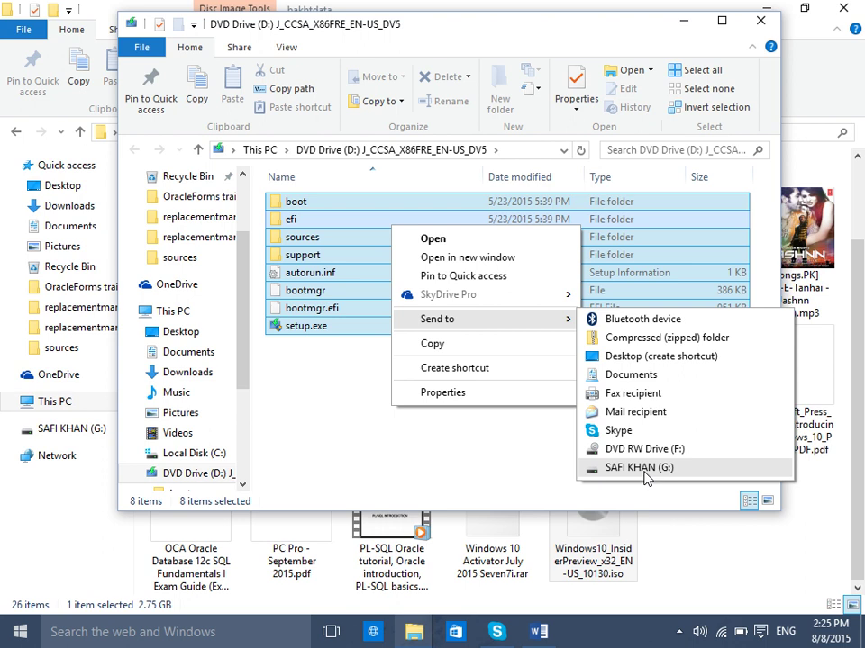
pyautogui.click(245, 419)
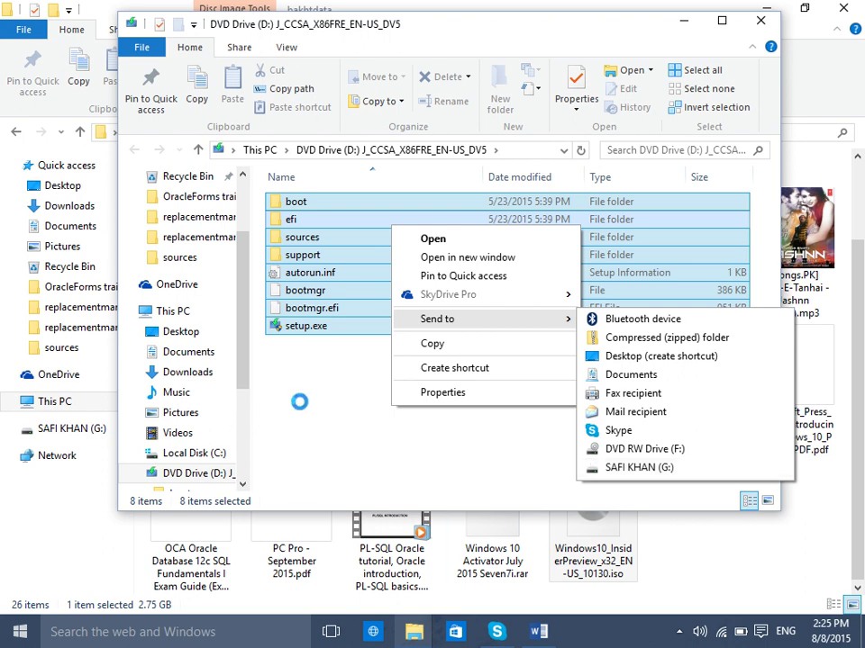
pyautogui.click(761, 21)
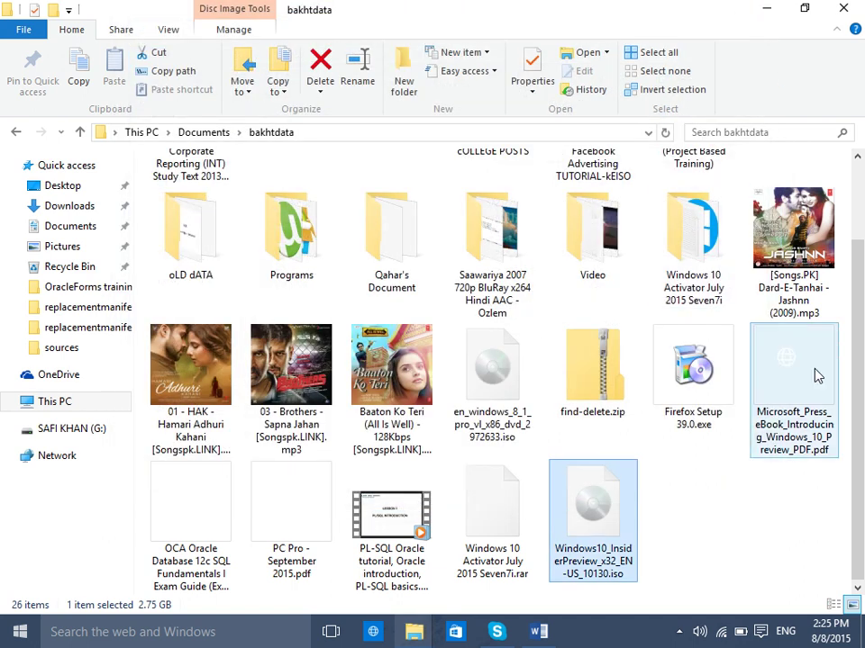
# Open Windows10_InsiderPreview_x32_EN-US_10130.iso with Windows Explorer
pyautogui.rightClick(603, 491)
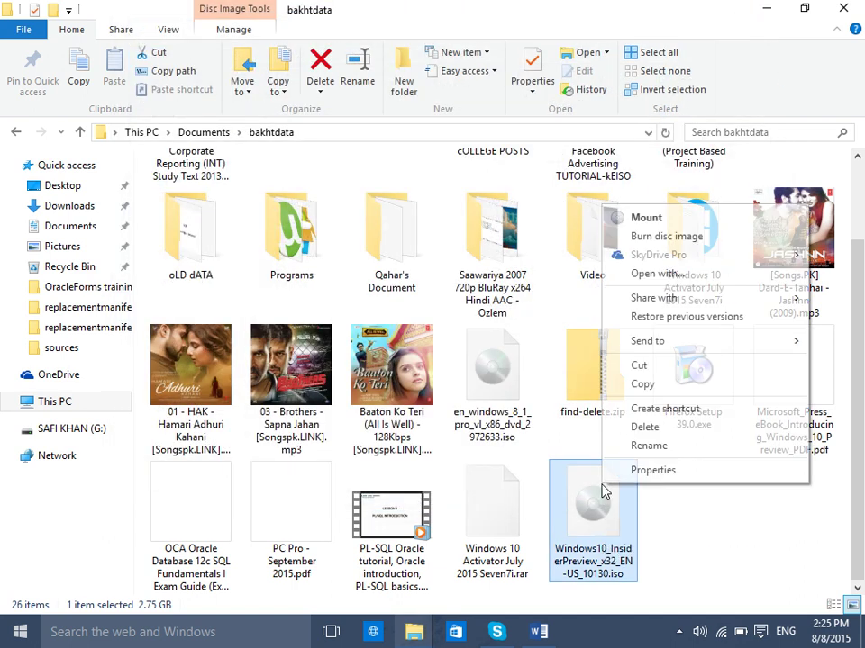
pyautogui.click(666, 275)
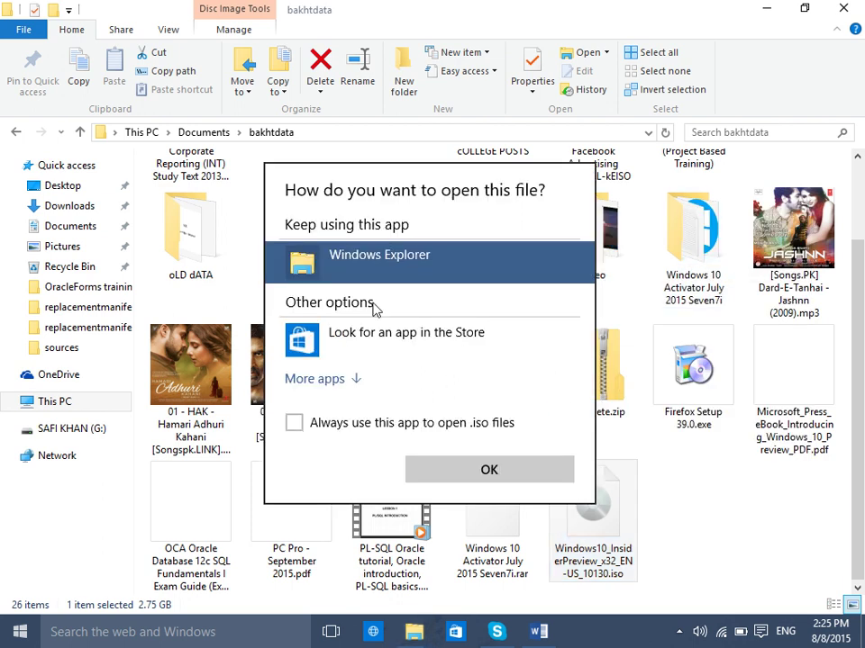
pyautogui.click(482, 470)
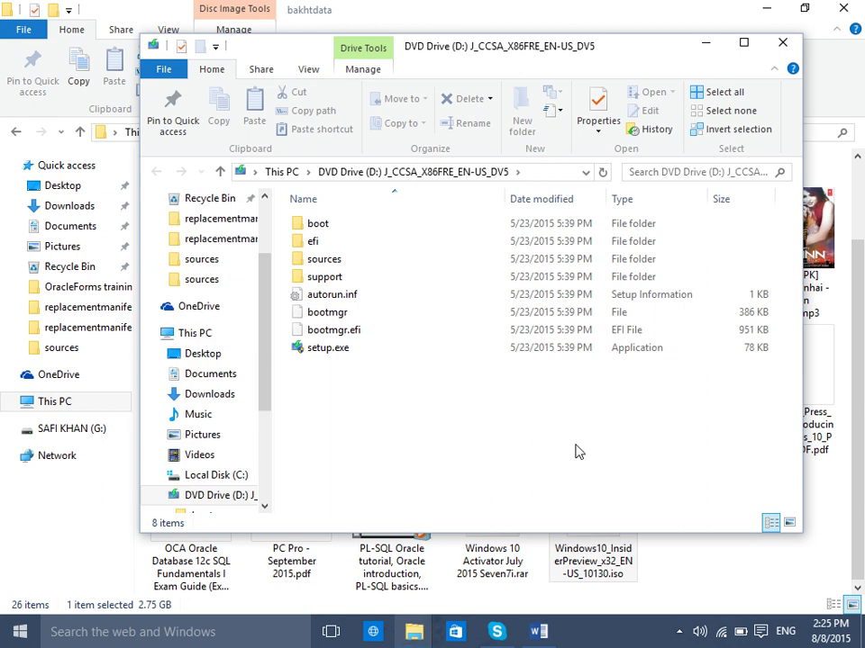
# Send all files and folders from the mounted DVD Drive (D:) to the USB drive (G:)
pyautogui.moveTo(424, 470); pyautogui.dragTo(310, 199)
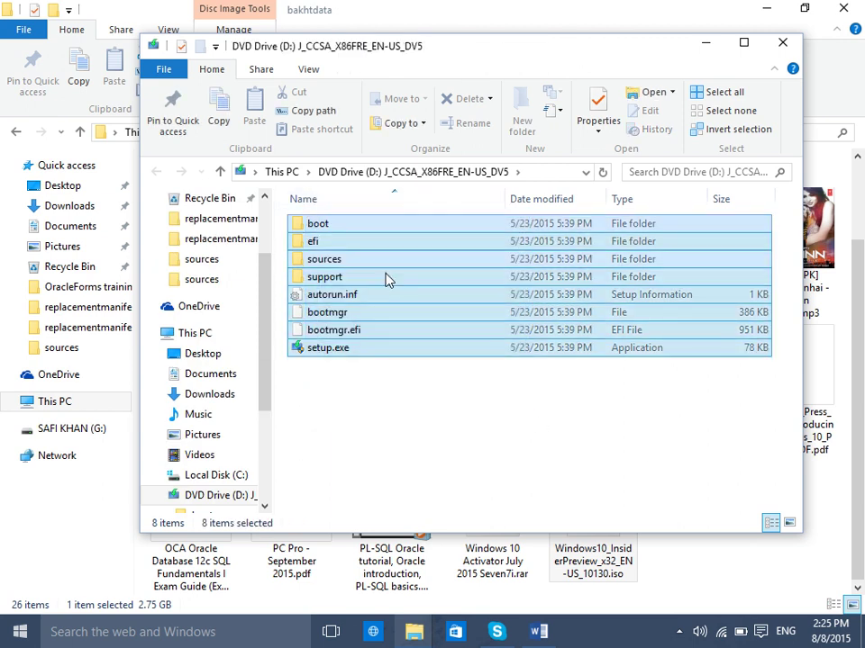
pyautogui.rightClick(379, 258)
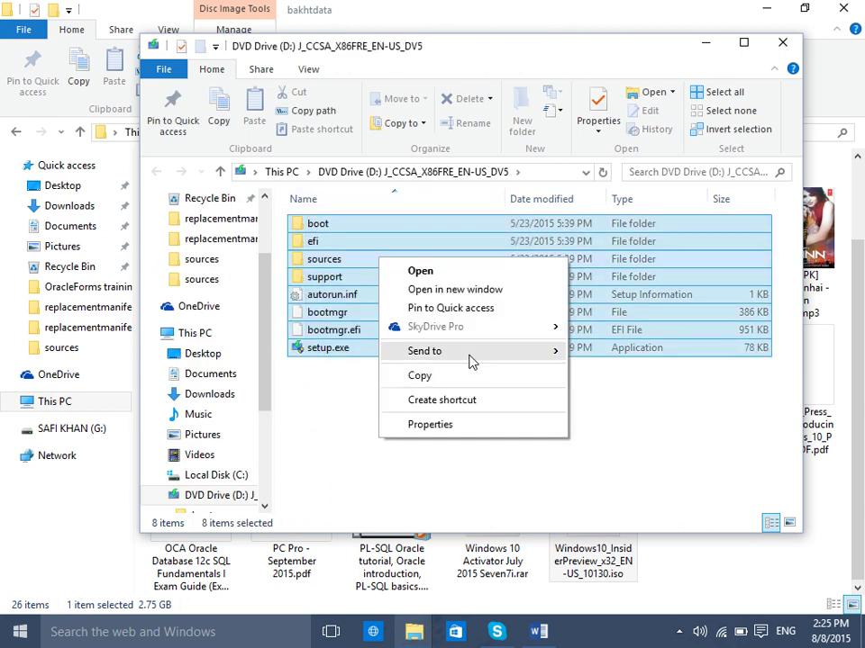
pyautogui.moveTo(516, 353)
pyautogui.click(619, 504)
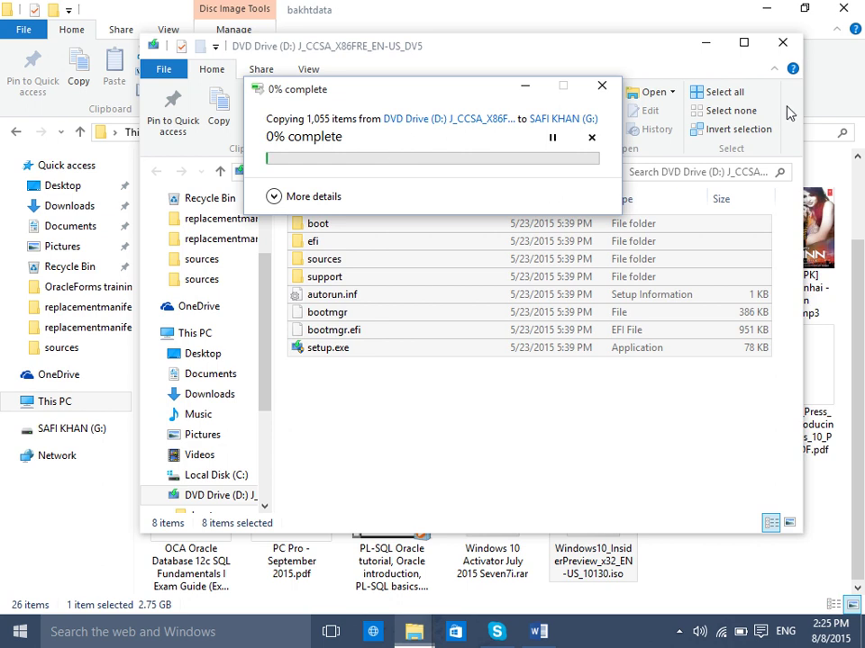
# Close the DVD Drive (D:) and bakhtdata windows while the copy runs
pyautogui.click(782, 44)
pyautogui.click(782, 44)
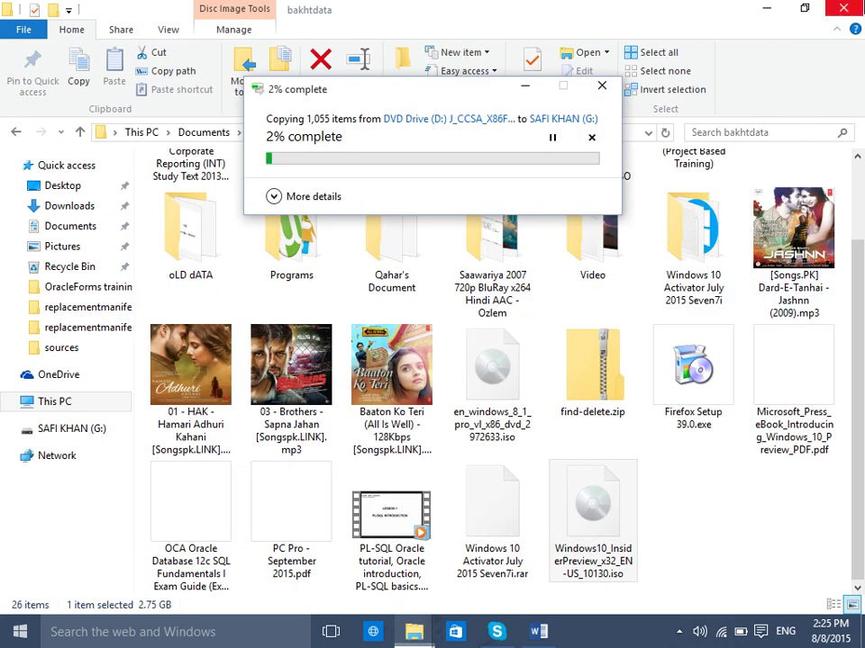
pyautogui.click(843, 7)
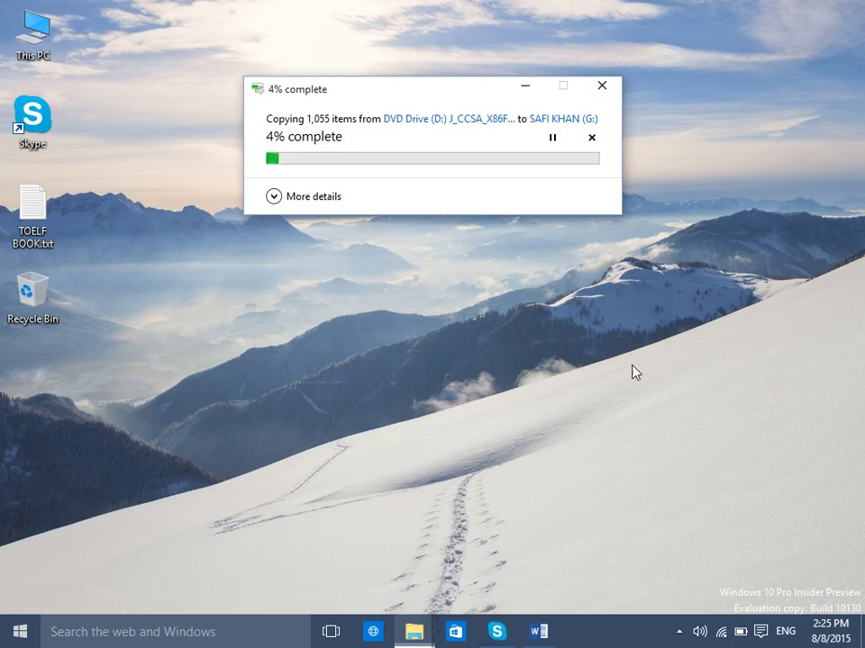
# Switch to Word and turn the empty item below "Windows 10 (ISO File)" into a sub-item reading "Right Click on ISO File"
pyautogui.click(541, 632)
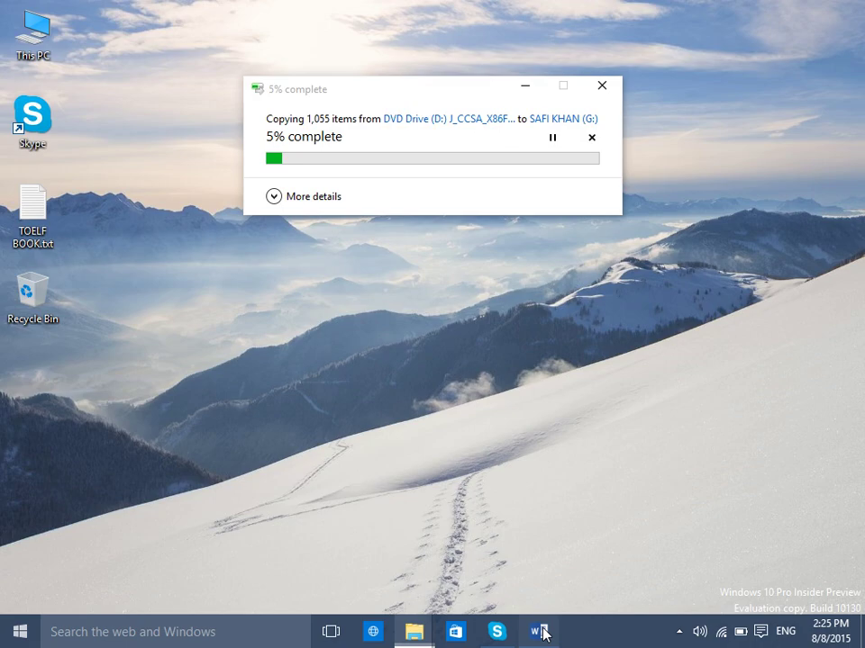
pyautogui.press('Tab')
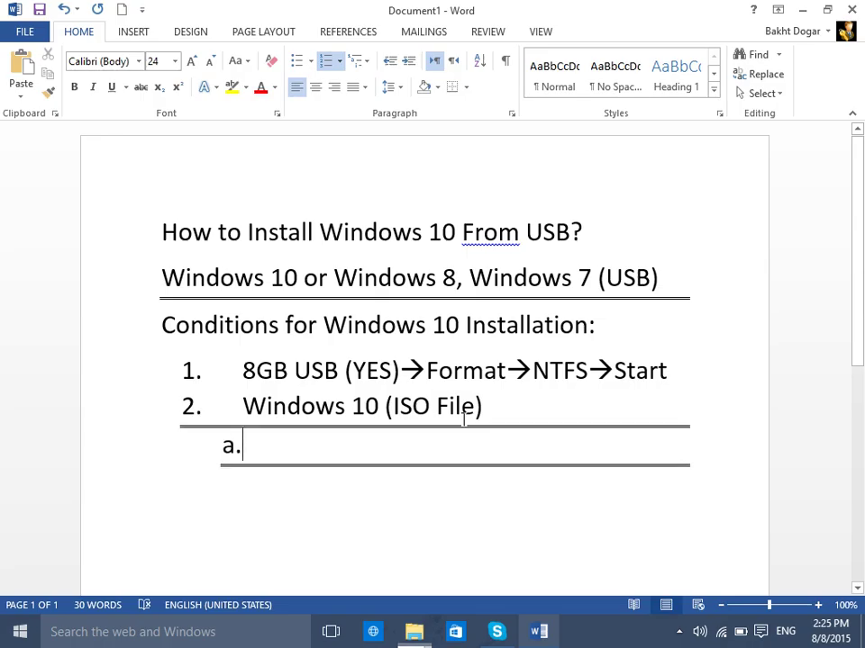
pyautogui.write('1. Rig')
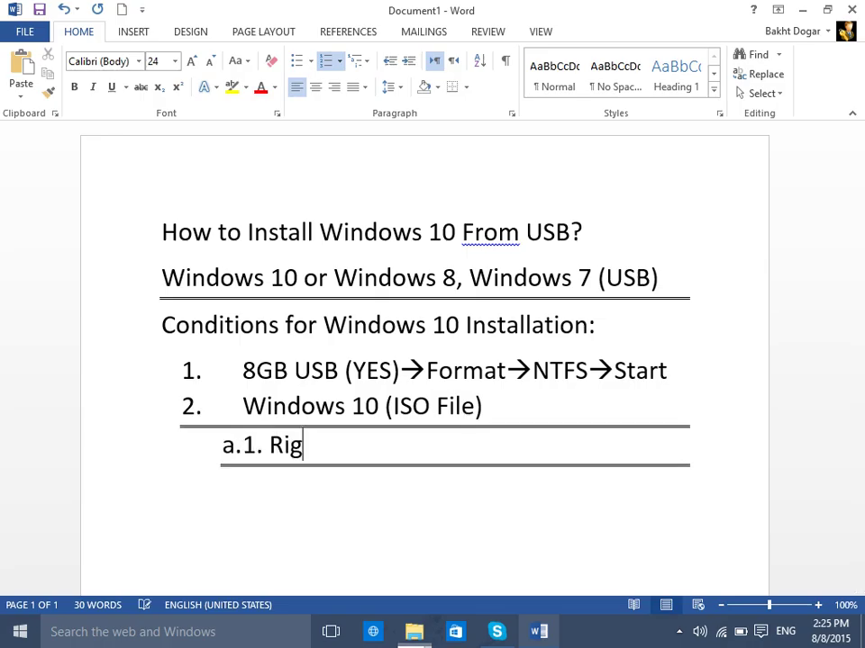
pyautogui.press('BackSpace')
pyautogui.press('BackSpace')
pyautogui.press('BackSpace')
pyautogui.press('BackSpace')
pyautogui.press('BackSpace')
pyautogui.press('BackSpace')
pyautogui.write('Right Clck')
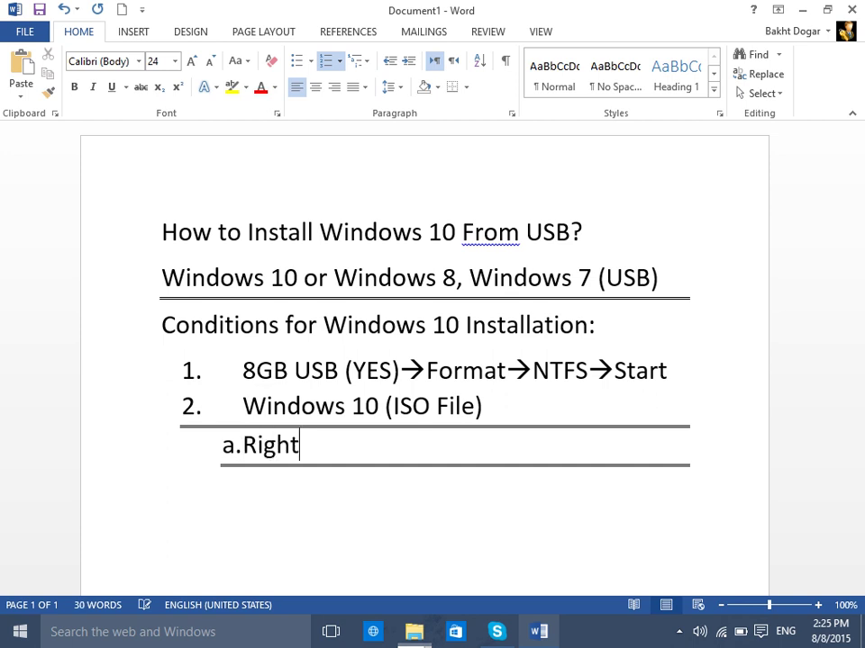
pyautogui.press('BackSpace')
pyautogui.press('BackSpace')
pyautogui.write('ick on ')
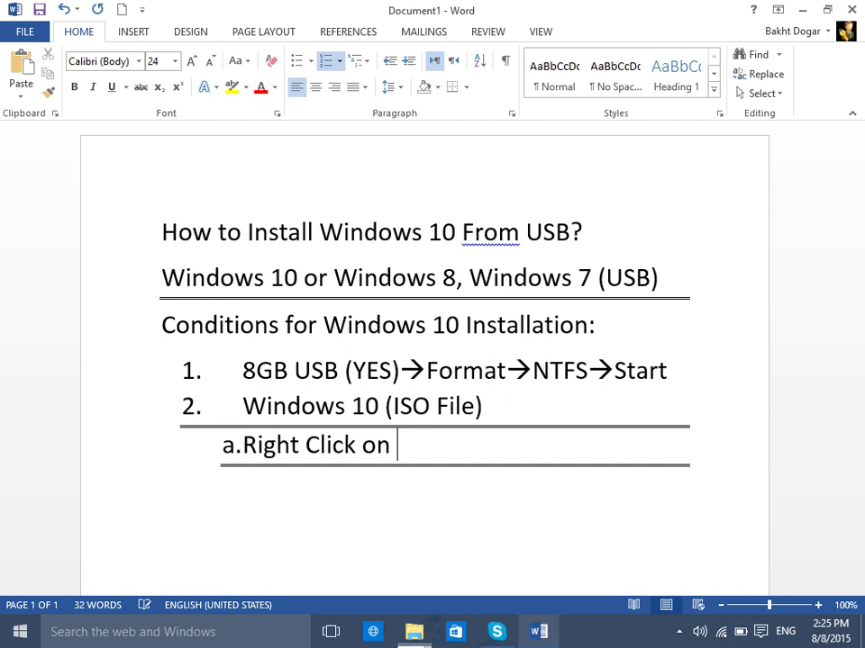
pyautogui.write('ISO File')
pyautogui.press('Return')
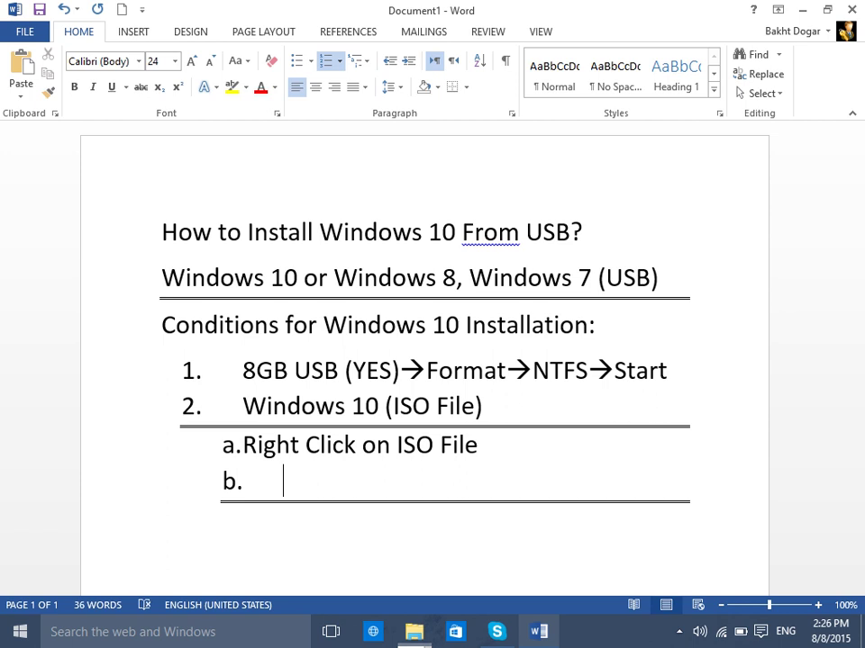
# Add the sub-items "Open With" and "Click on Explorer" to the lettered list
pyautogui.press('Tab')
pyautogui.write('Open With')
pyautogui.press('Return')
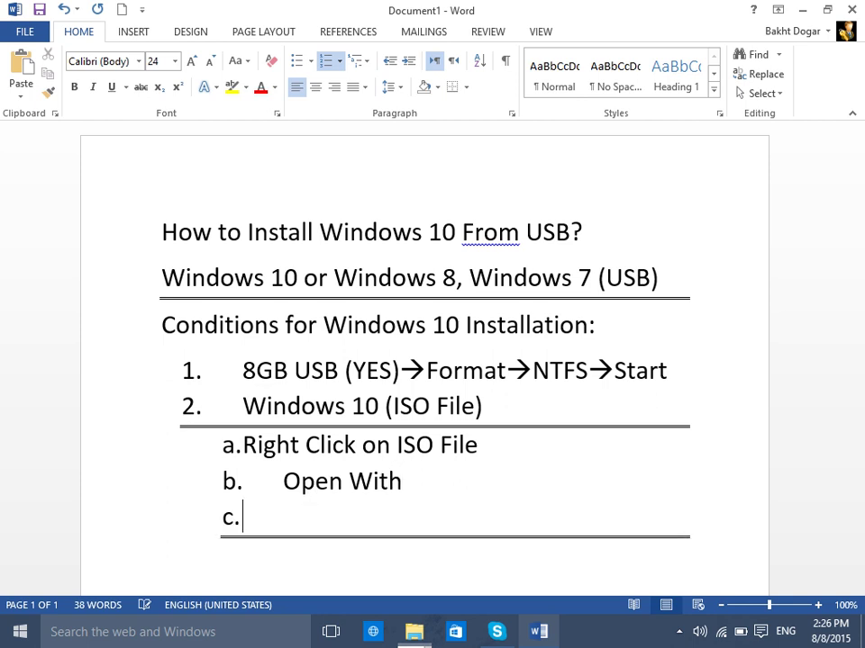
pyautogui.write('Click on Explroer')
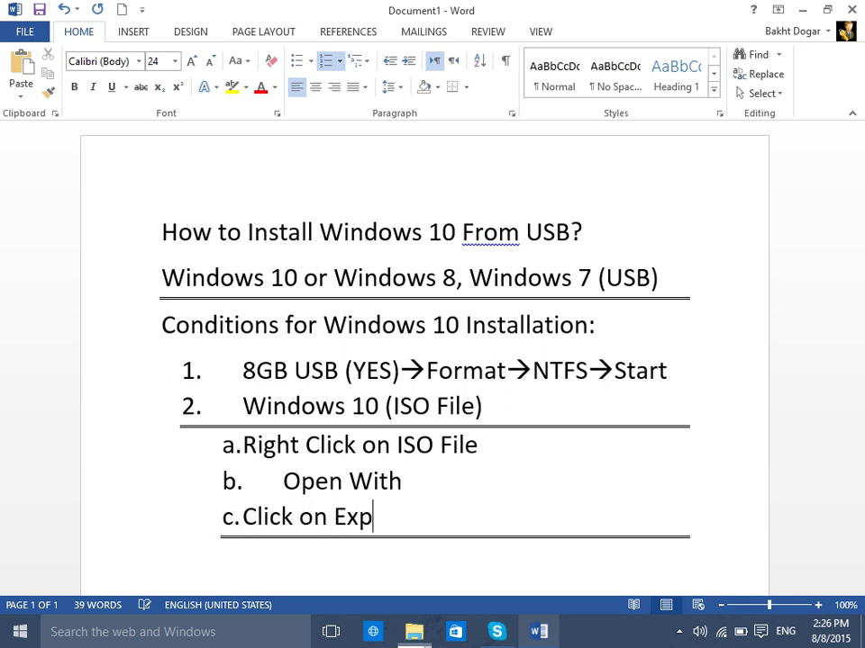
pyautogui.press('BackSpace')
pyautogui.press('BackSpace')
pyautogui.press('BackSpace')
pyautogui.press('BackSpace')
pyautogui.write('orer')
pyautogui.press('Return')
# Add the sub-items "OK" and "Select all Files" to the lettered list
pyautogui.press('Tab')
pyautogui.write('OK')
pyautogui.press('Return')
pyautogui.write('Select alll')
pyautogui.press('BackSpace')
pyautogui.write('l Files')
pyautogui.press('Return')
# Write the last lettered sub-item as "Send To USB (100%) Completed"
pyautogui.write('Send T')
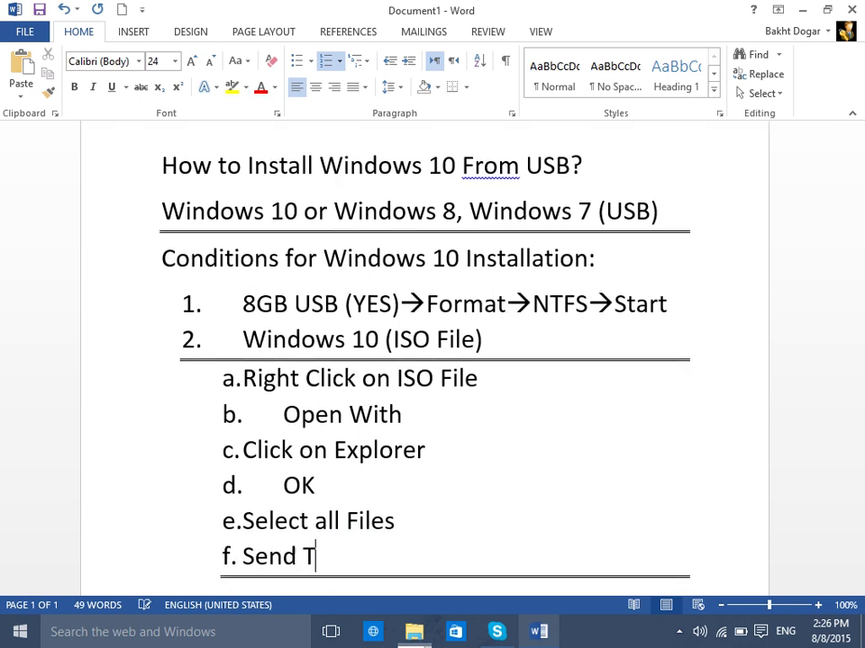
pyautogui.write('o USB ')
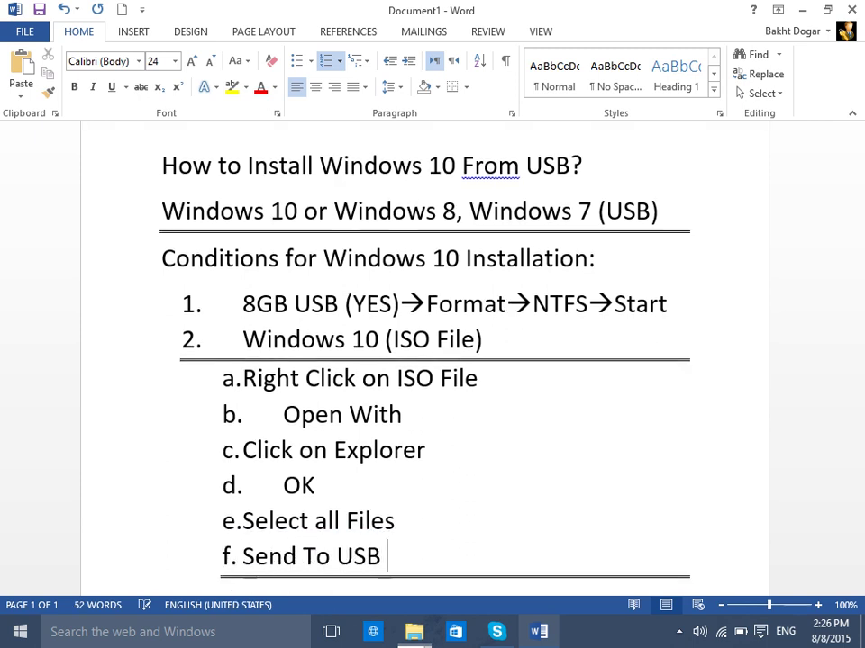
pyautogui.write('(100%')
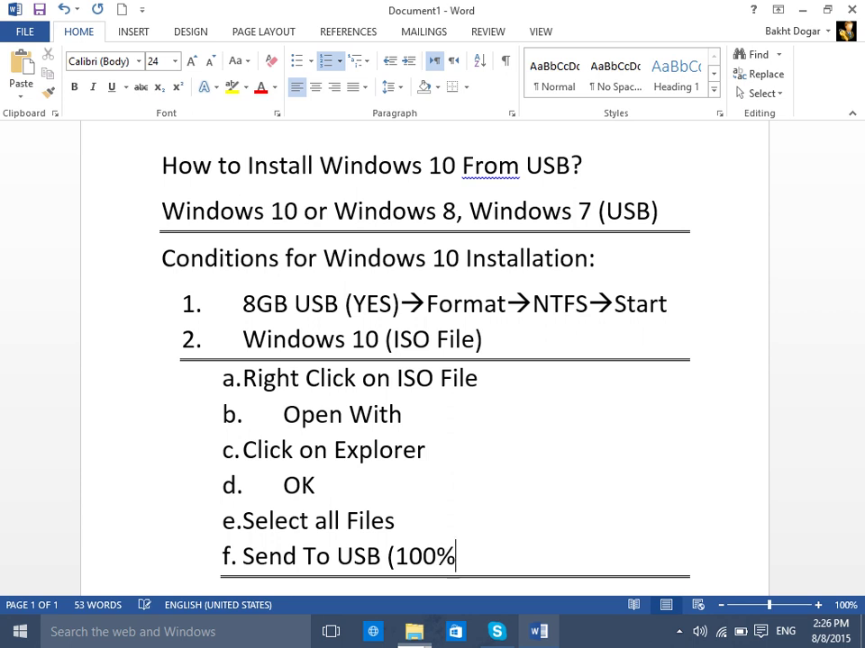
pyautogui.write(') Completed')
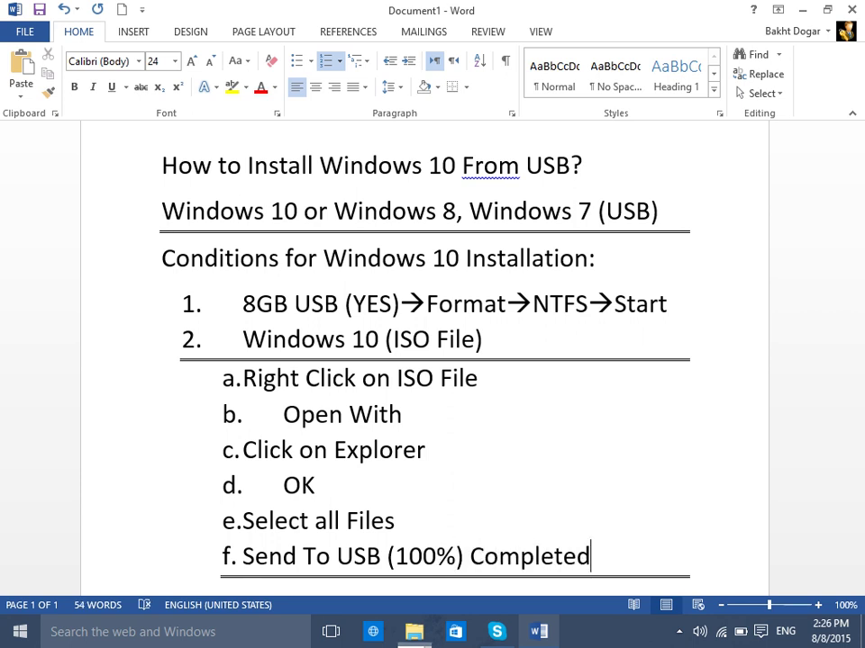
# Below the lettered list, add the question "How to use USB for Installation in other computer?" as normal text
pyautogui.scroll(-5, 464, 419)
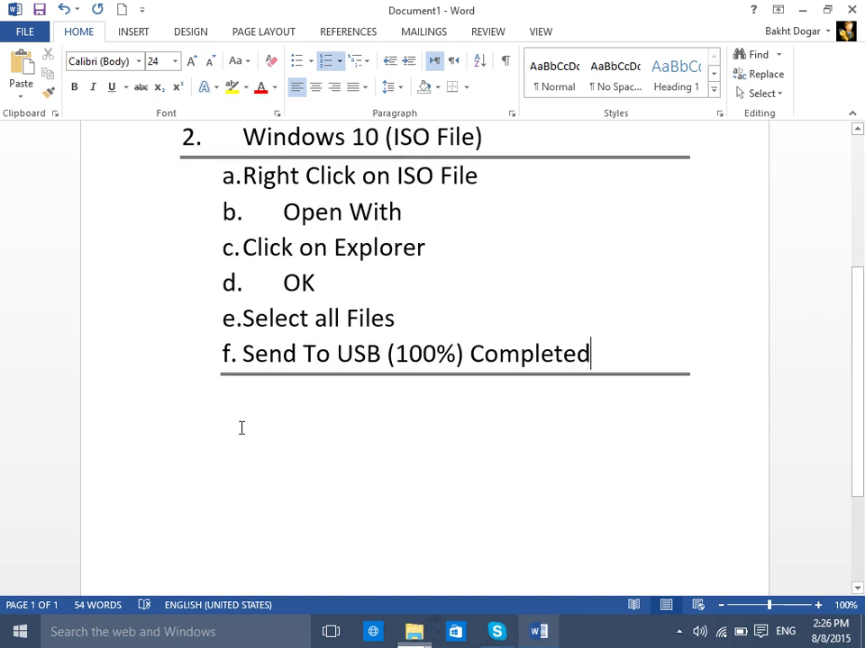
pyautogui.click(242, 428)
pyautogui.write('H')
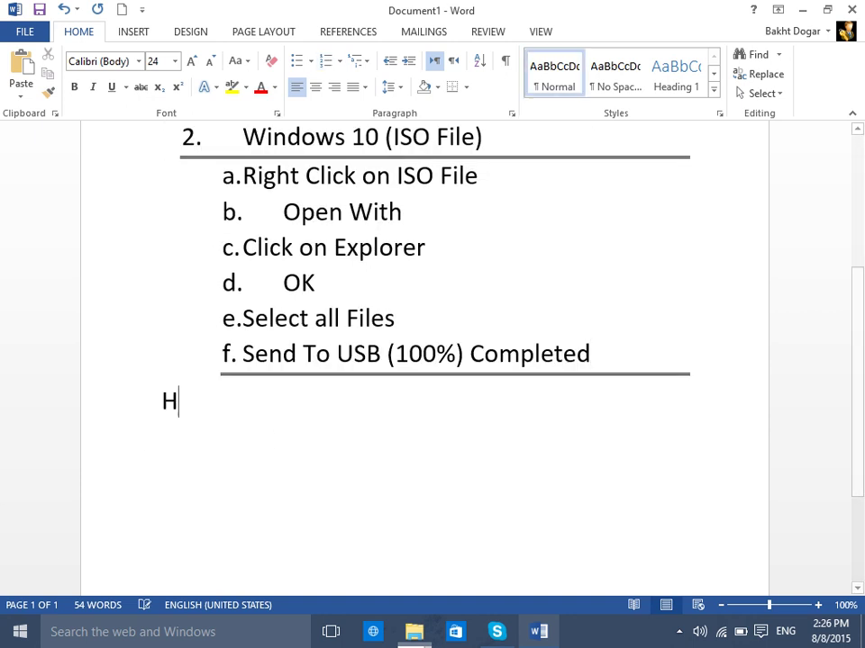
pyautogui.write('ow to USB')
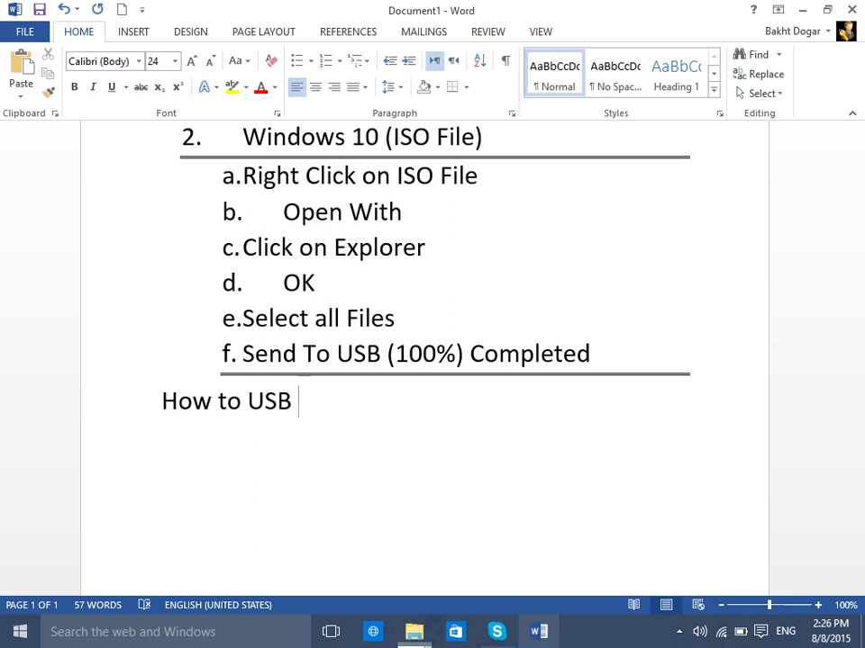
pyautogui.press('BackSpace')
pyautogui.press('BackSpace')
pyautogui.press('BackSpace')
pyautogui.press('BackSpace')
pyautogui.write('use U')
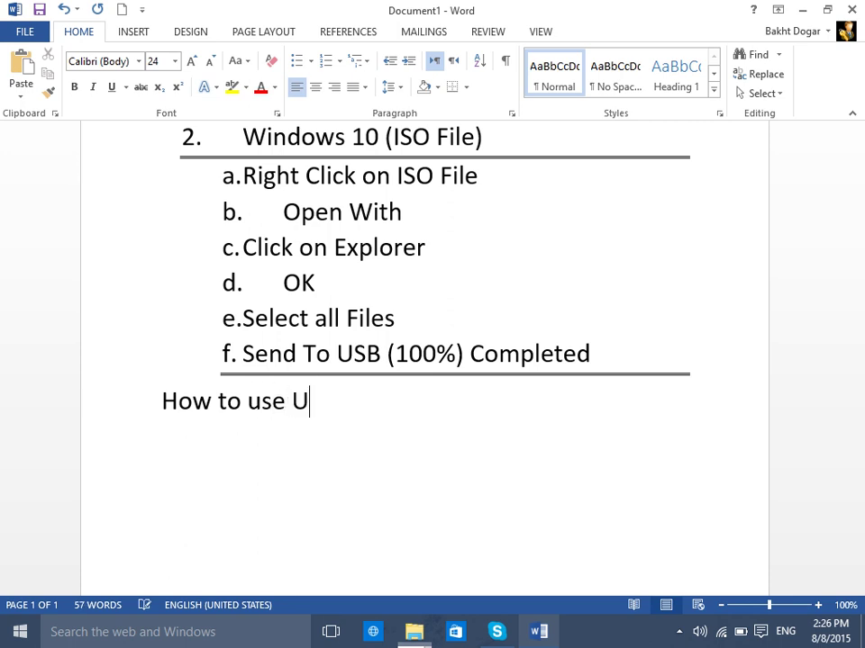
pyautogui.write('SB for Installat')
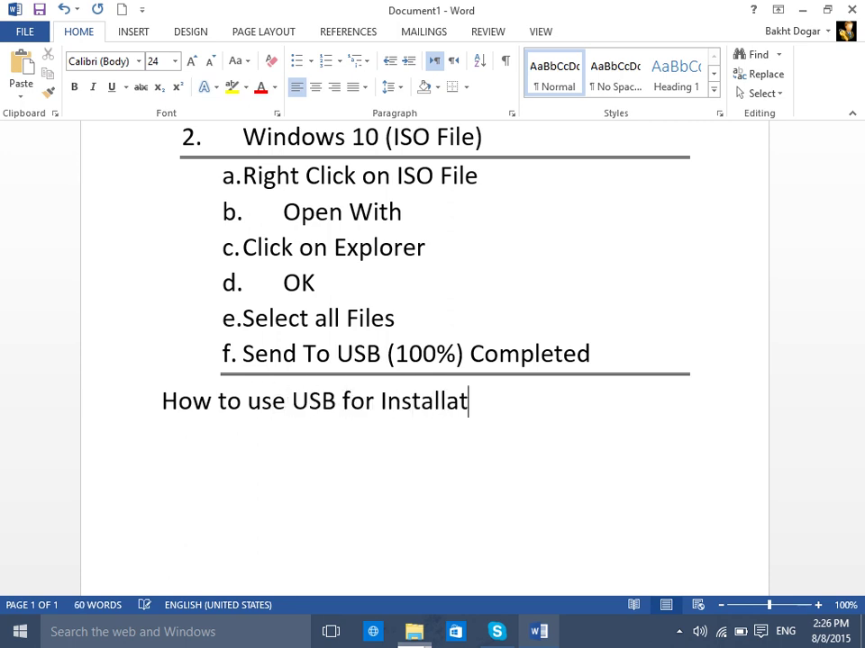
pyautogui.write('ion in other computer?')
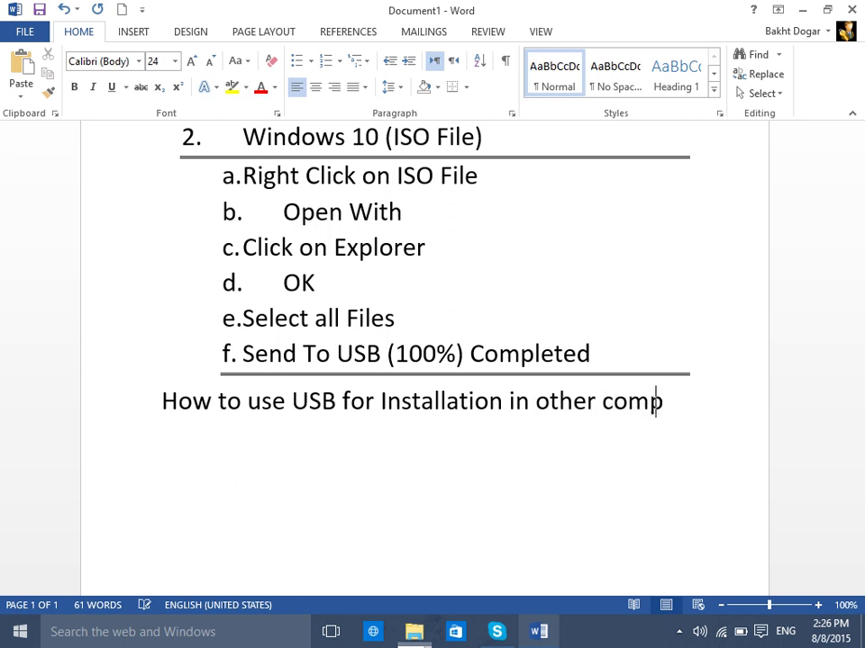
# Start a new numbered list under the USB installation question with an item beginning "Press"
pyautogui.press('Return')
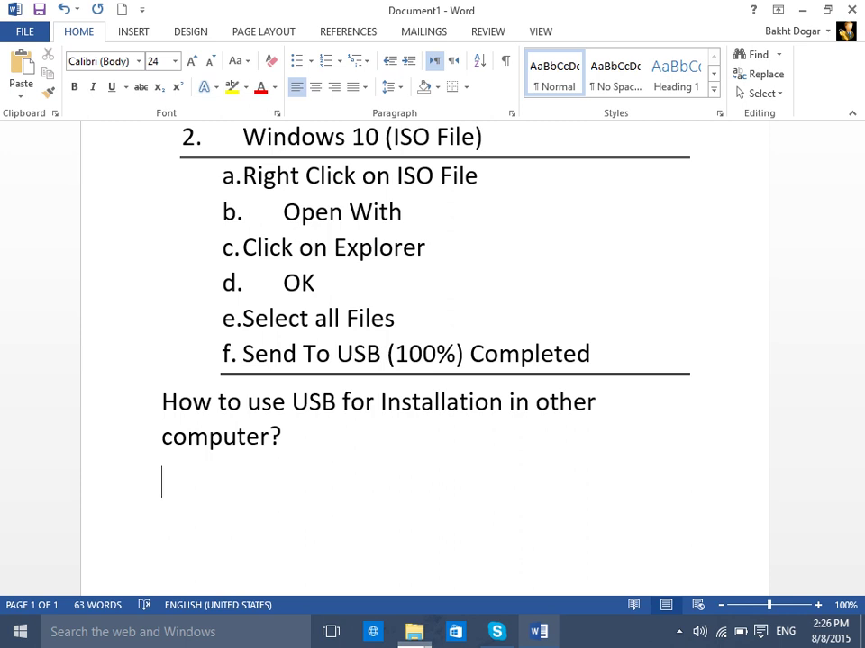
pyautogui.write('1. Press')
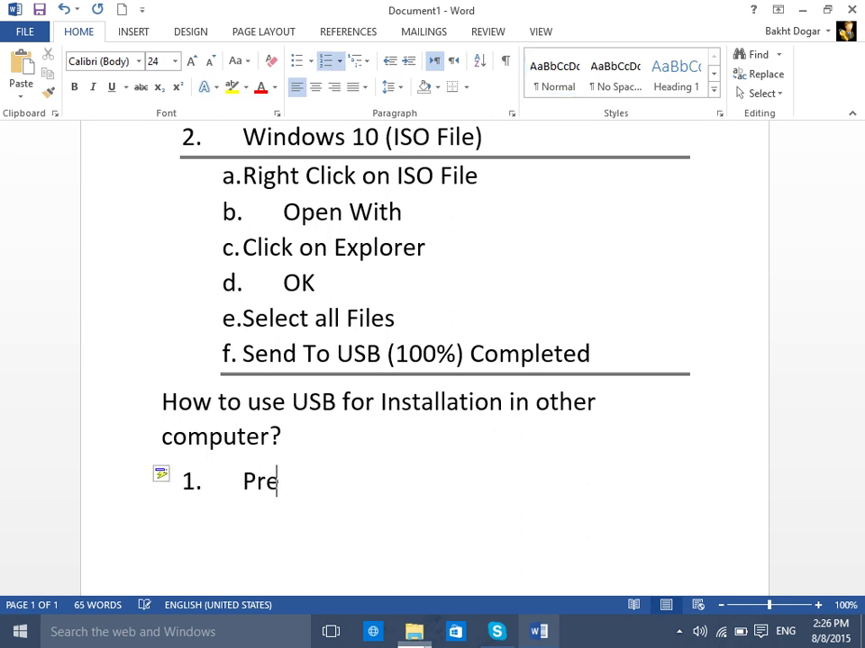